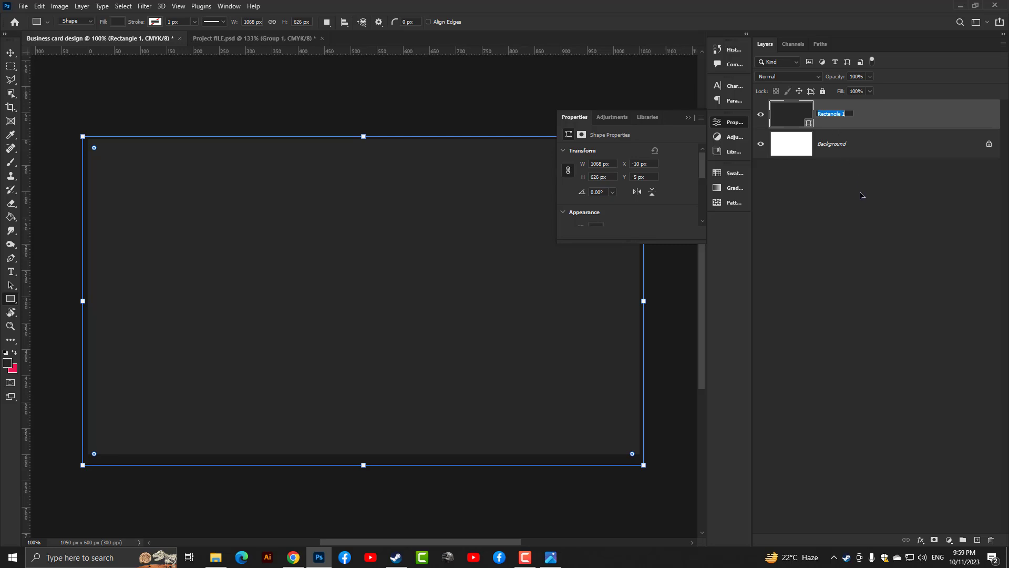
Rename the dark rectangle layer as Background and delete the original locked Background layer.
{"action": "type", "text": "B"}
{"action": "type", "text": "ackground"}
{"action": "key", "text": "Return"}
{"action": "left_click", "coordinate": [863, 151]}
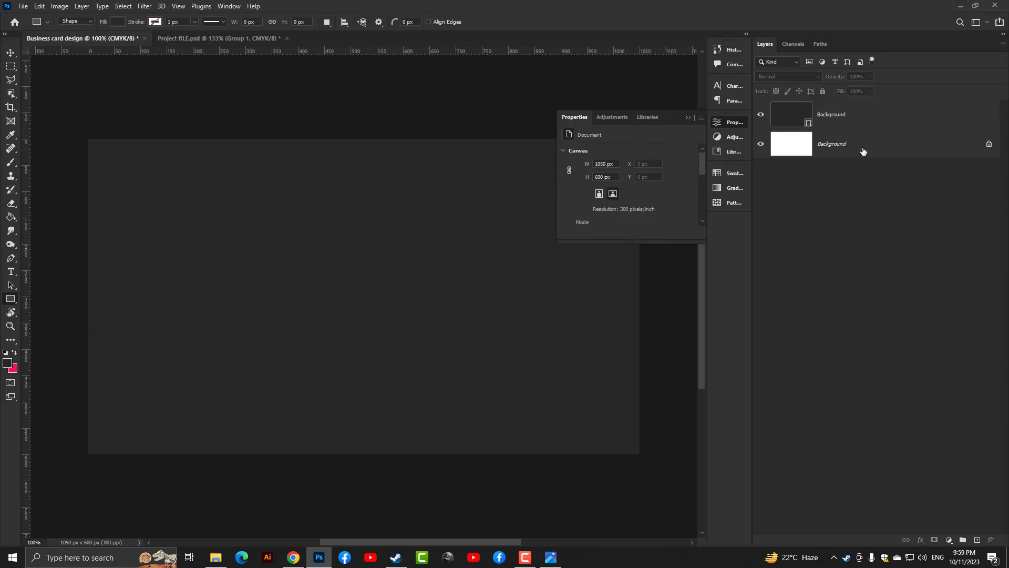
{"action": "key", "text": "Delete"}
Change the fill colour of the Background shape layer to white.
{"action": "double_click", "coordinate": [799, 129]}
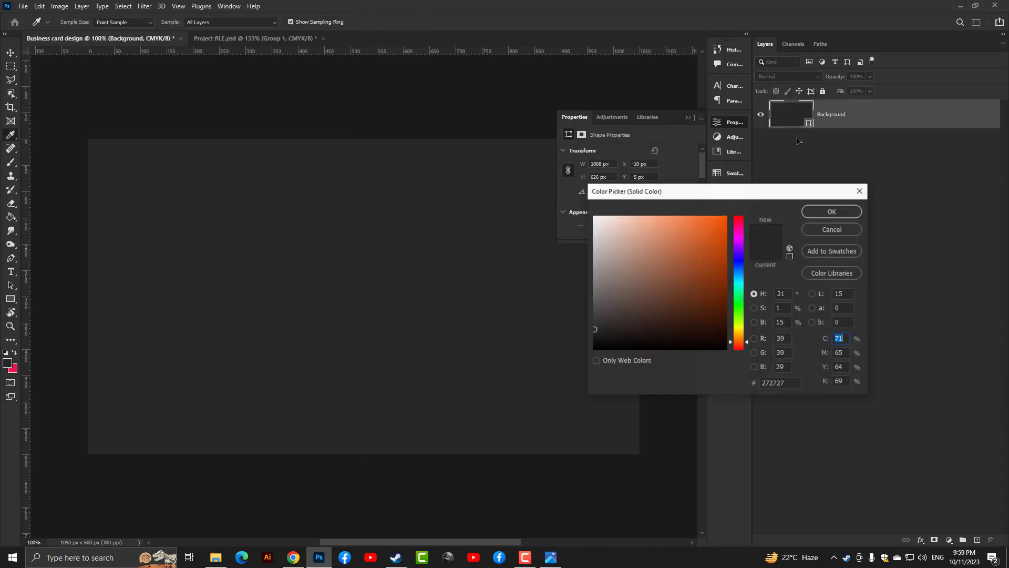
{"action": "left_click", "coordinate": [595, 216]}
{"action": "left_click", "coordinate": [833, 212]}
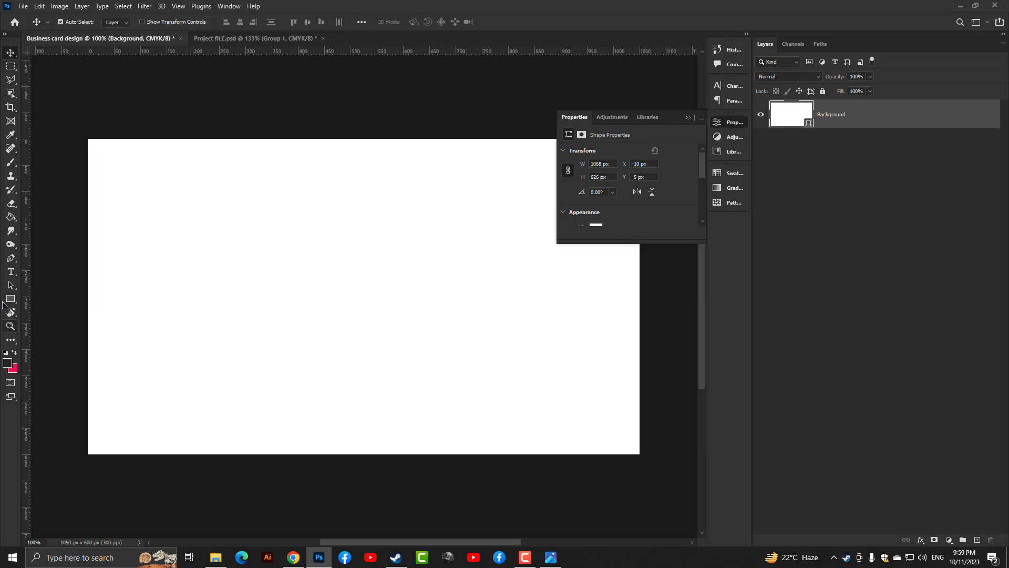
Draw a dark rectangle about 1089 × 176 px as a band across the card's lower edge.
{"action": "left_click", "coordinate": [11, 298]}
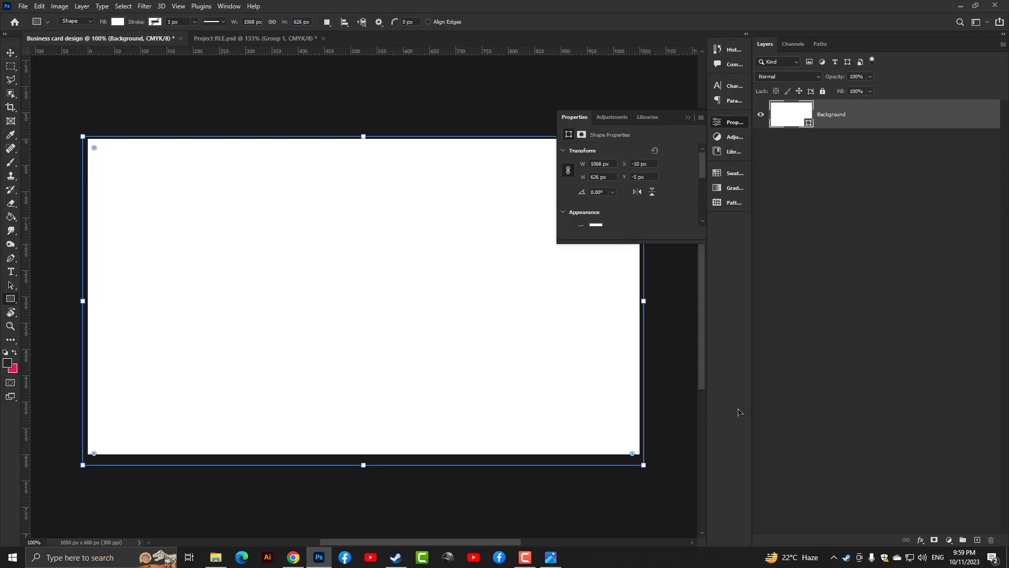
{"action": "left_click", "coordinate": [804, 418]}
{"action": "left_click_drag", "start_coordinate": [79, 467], "coordinate": [650, 373]}
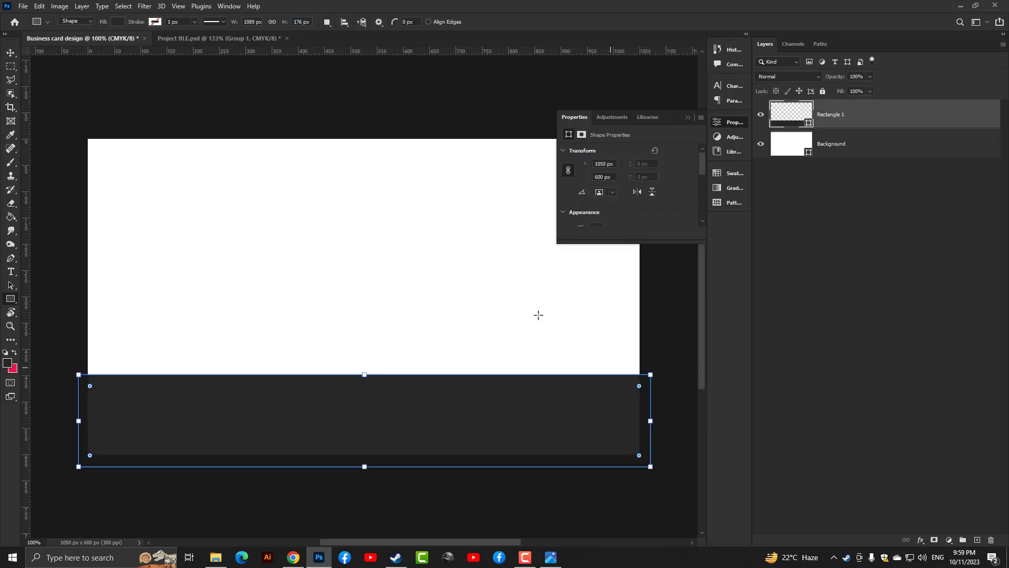
{"action": "key", "text": "v"}
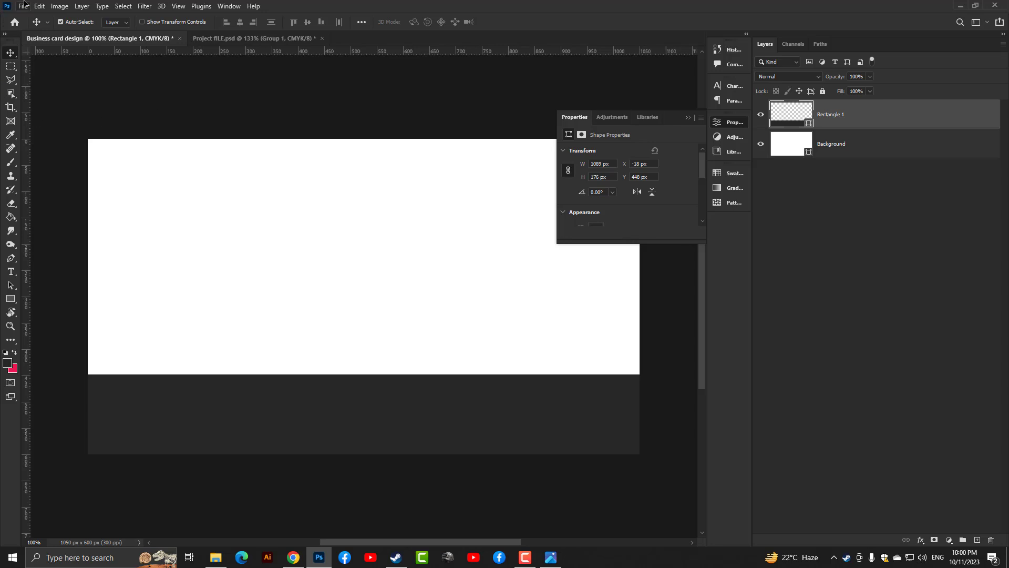
Draw a rectangle about 938 × 324 px extending past the card's right edge and fill it with pink e7194f.
{"action": "left_click", "coordinate": [11, 298]}
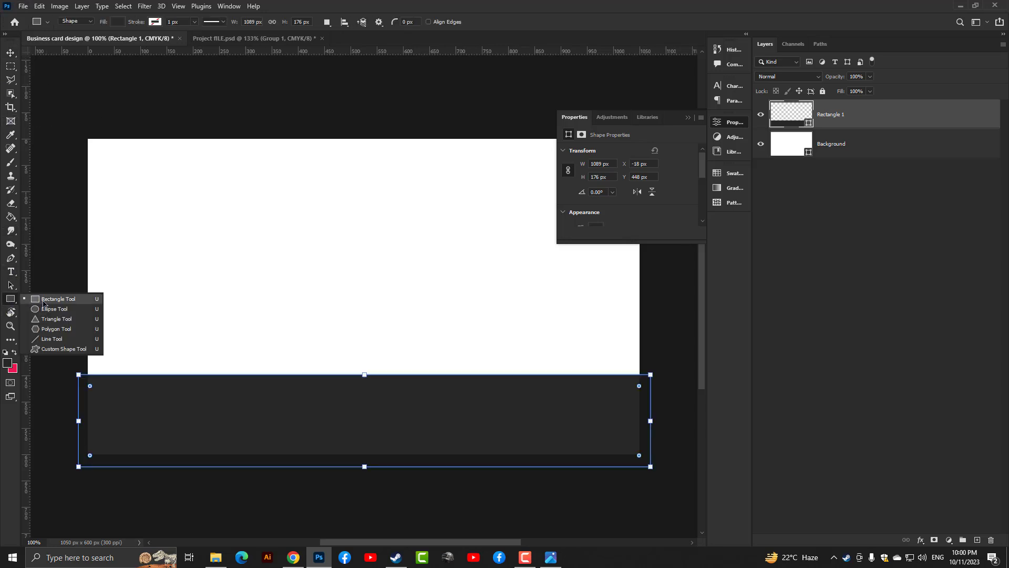
{"action": "left_click", "coordinate": [934, 242]}
{"action": "left_click_drag", "start_coordinate": [194, 210], "coordinate": [687, 379]}
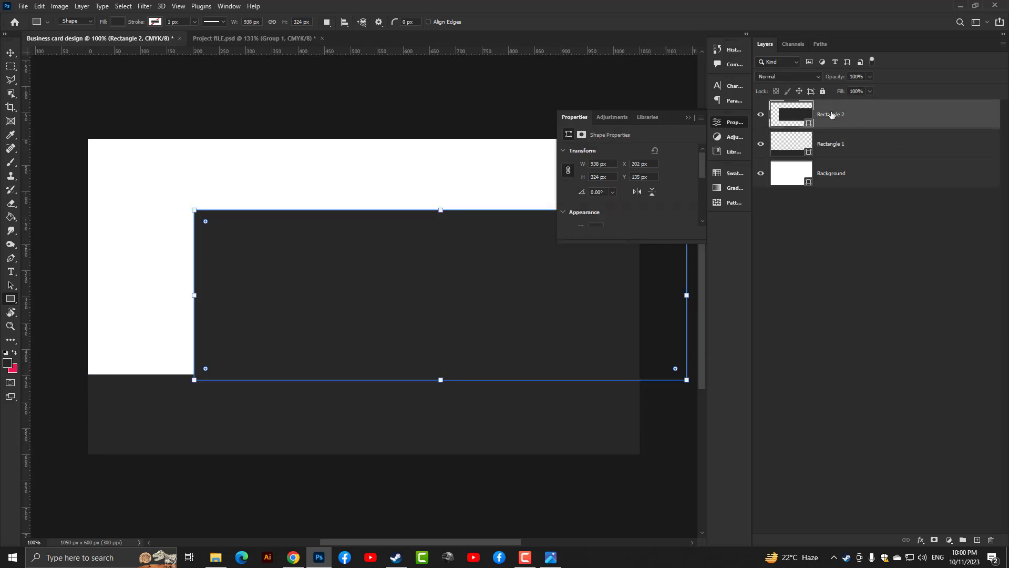
{"action": "double_click", "coordinate": [800, 107]}
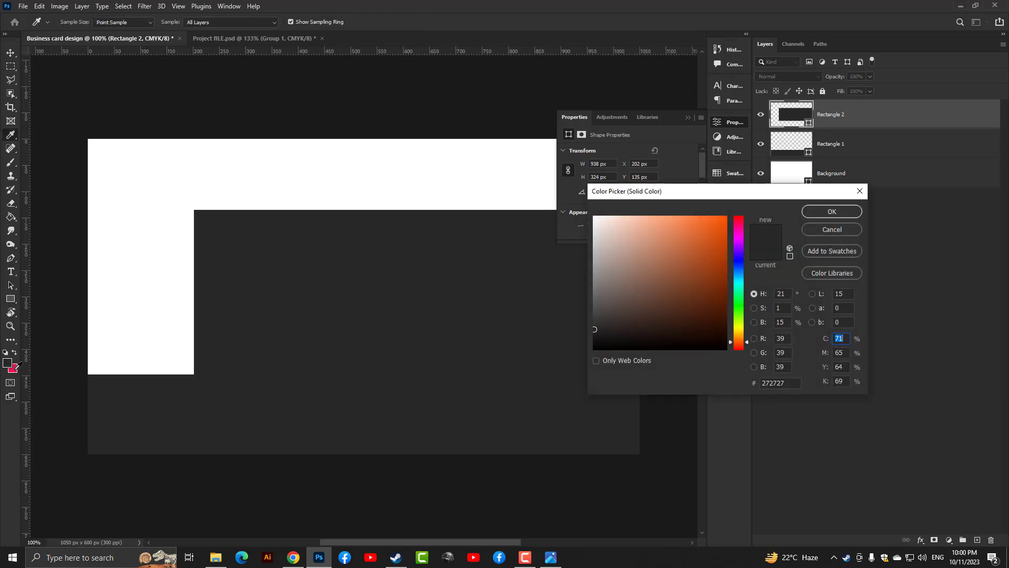
{"action": "left_click", "coordinate": [14, 367]}
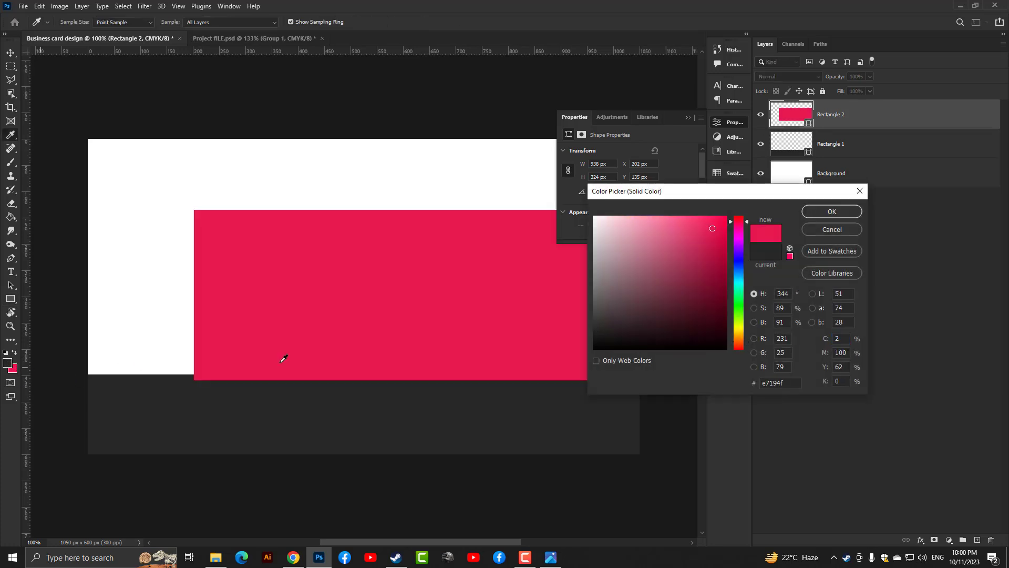
{"action": "left_click", "coordinate": [823, 210]}
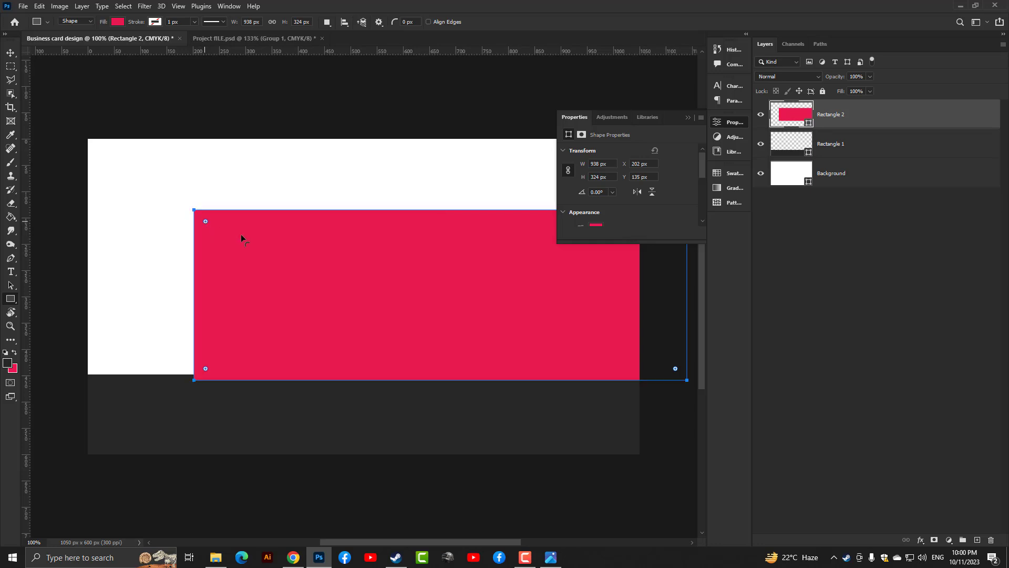
Round the pink rectangle's corners fully into a pill shape and rotate it to -60°.
{"action": "left_click_drag", "start_coordinate": [241, 235], "coordinate": [437, 309]}
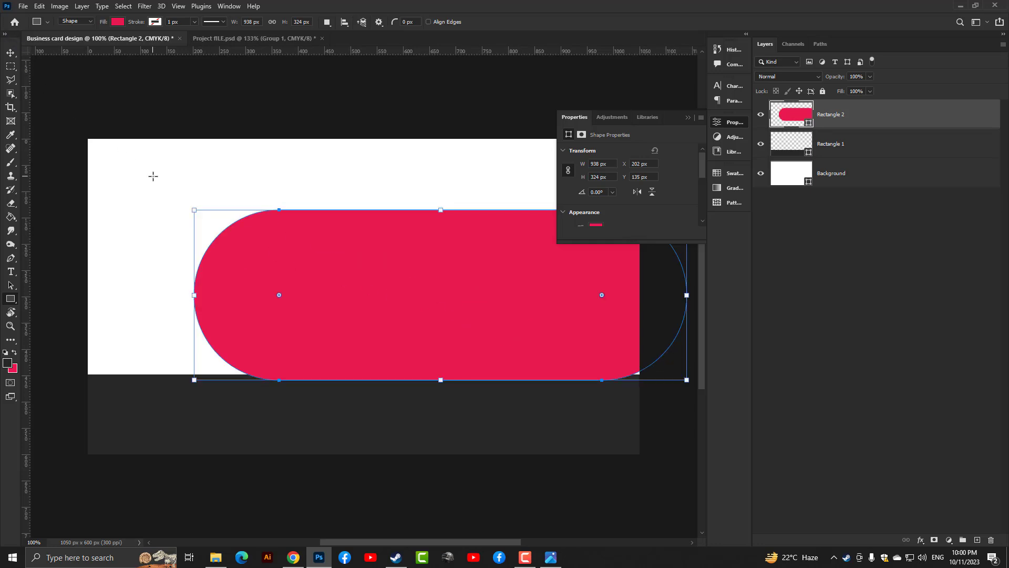
{"action": "left_click_drag", "start_coordinate": [189, 201], "coordinate": [228, 377]}
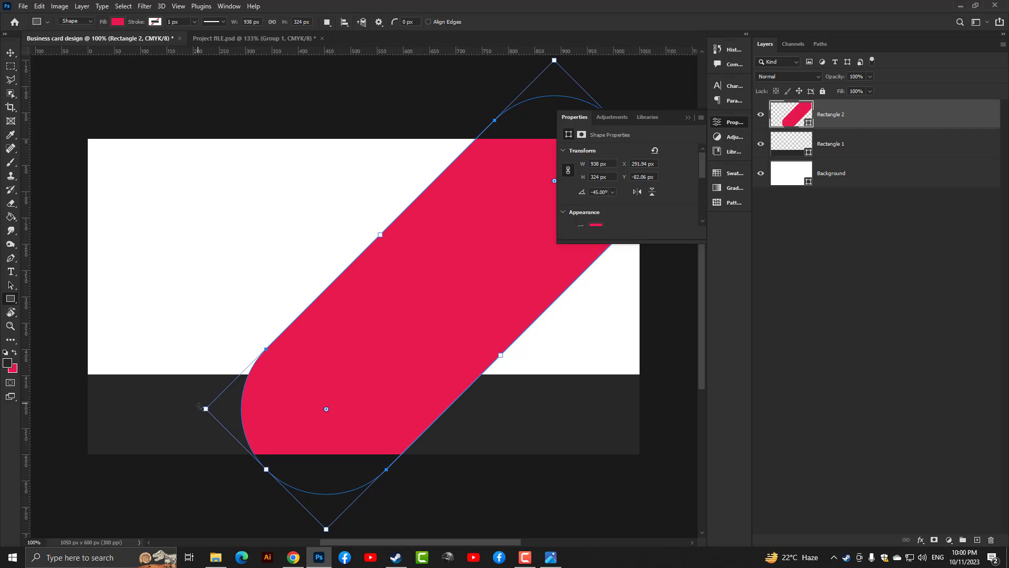
{"action": "left_click_drag", "start_coordinate": [199, 406], "coordinate": [240, 429]}
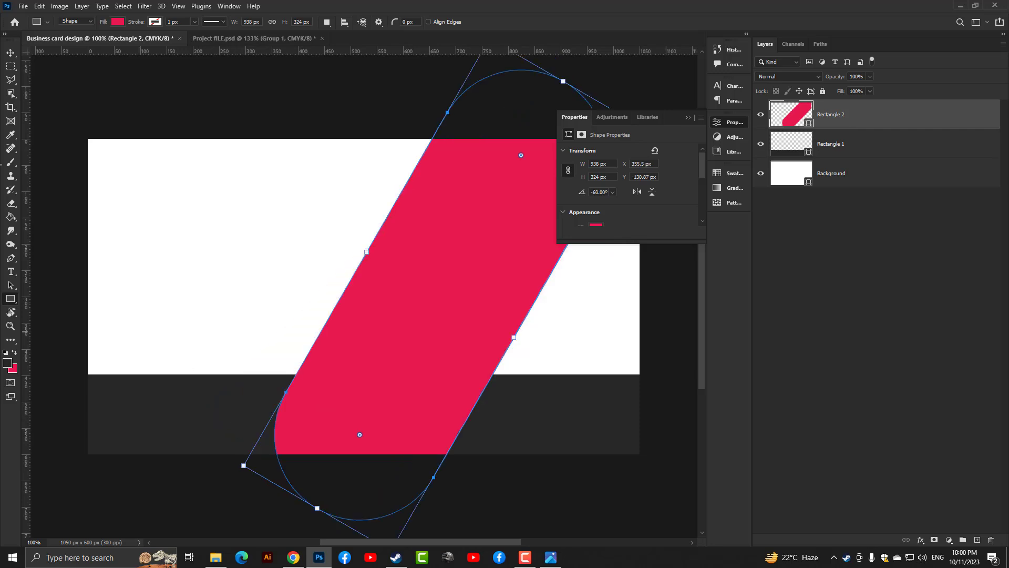
Move the pink pill to the card's lower-left corner, rotate it 15° clockwise and scale it to about 106.5%.
{"action": "left_click", "coordinate": [10, 52]}
{"action": "left_click_drag", "start_coordinate": [448, 233], "coordinate": [210, 346]}
{"action": "key", "text": "ctrl+t"}
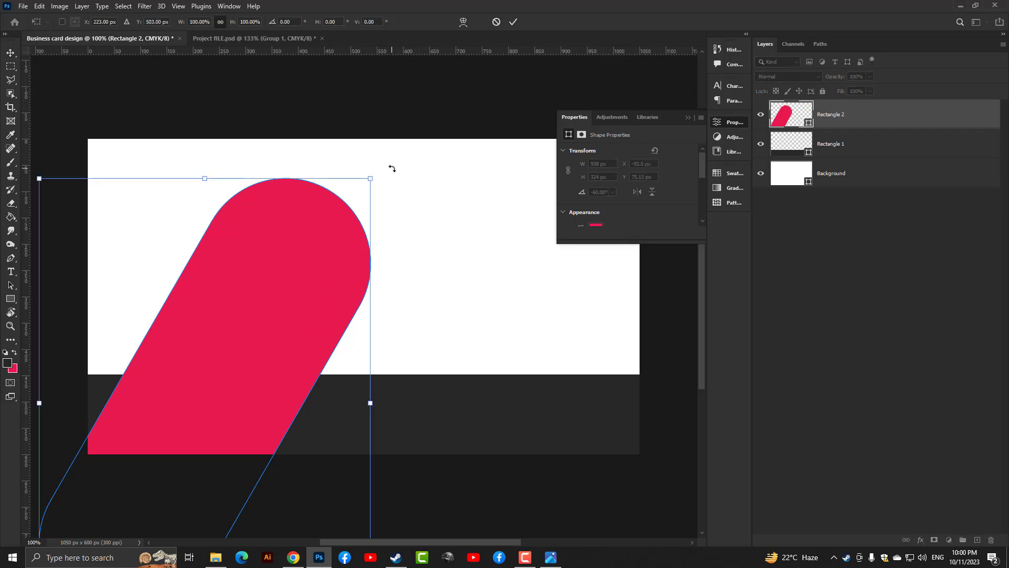
{"action": "left_click_drag", "start_coordinate": [392, 165], "coordinate": [423, 224]}
{"action": "left_click_drag", "start_coordinate": [317, 300], "coordinate": [294, 269]}
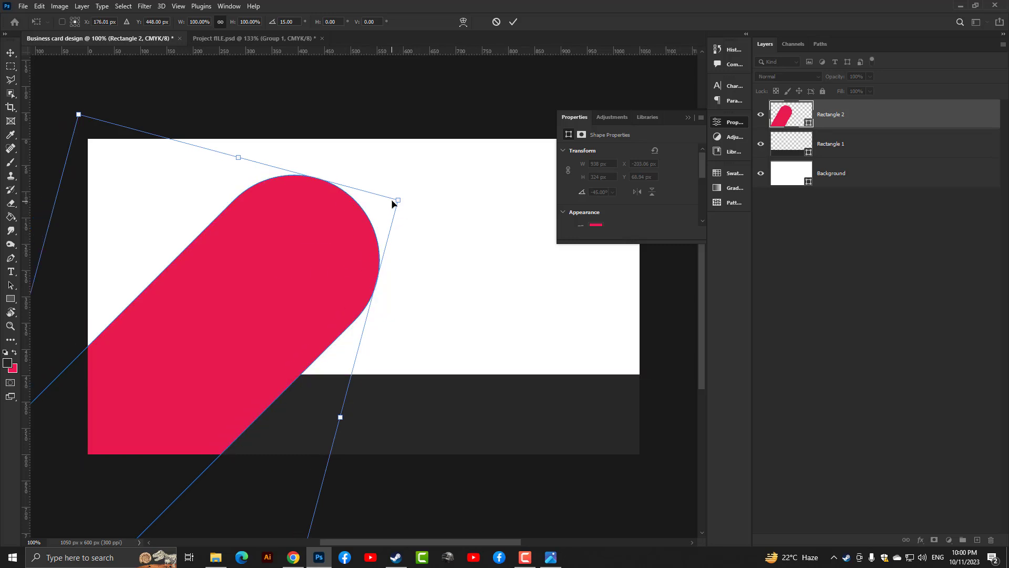
{"action": "left_click_drag", "start_coordinate": [400, 198], "coordinate": [308, 267]}
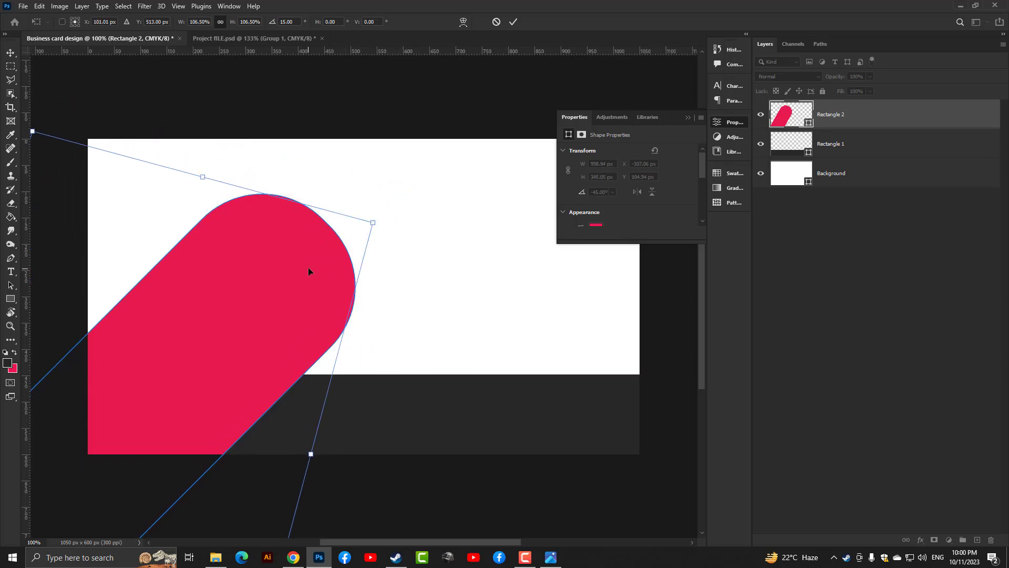
{"action": "key", "text": "Return"}
Increase the pink pill's corner radius until its end is a full semicircle, and deselect the shape.
{"action": "key", "text": "u"}
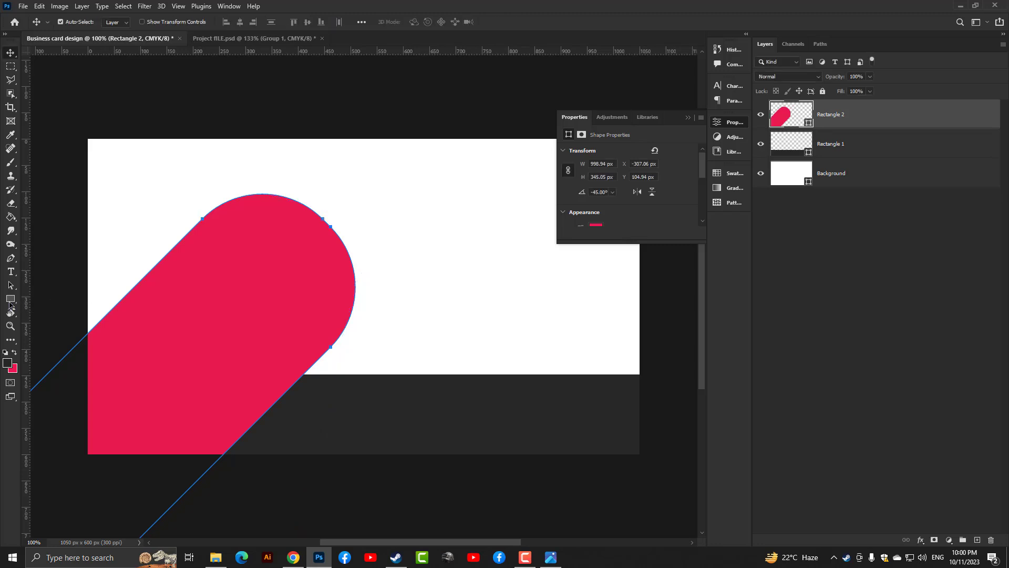
{"action": "left_click", "coordinate": [273, 293]}
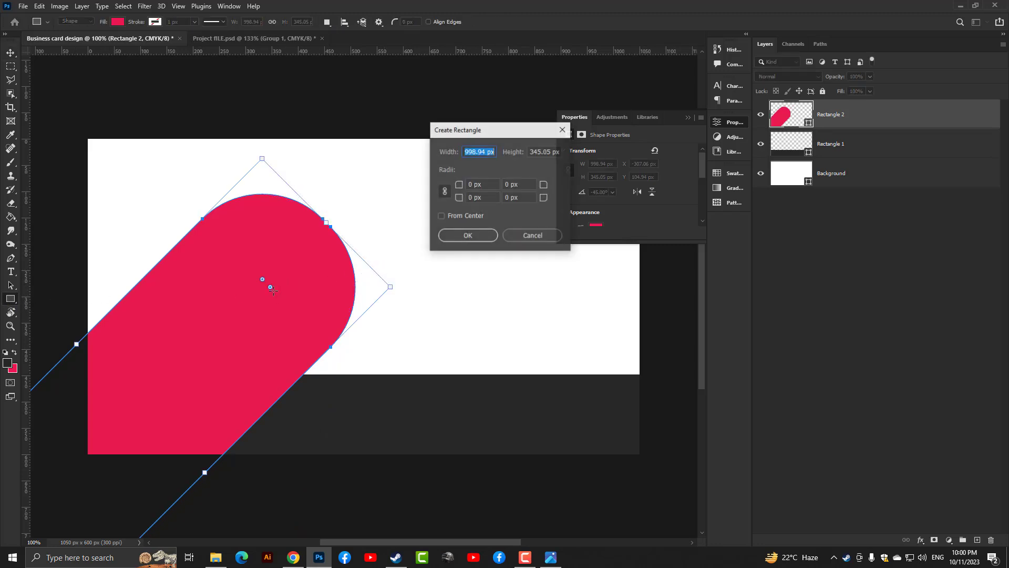
{"action": "key", "text": "Escape"}
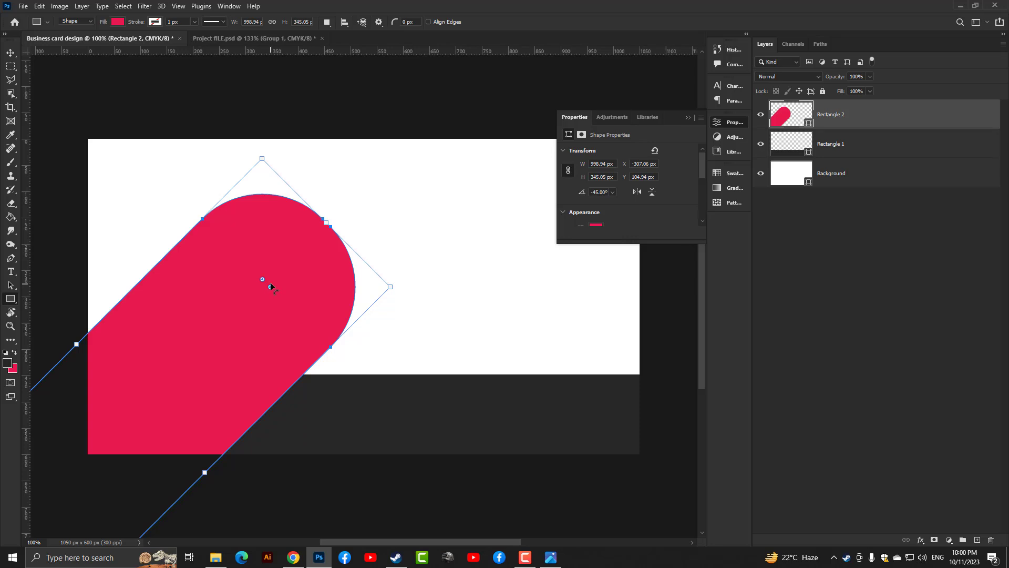
{"action": "left_click_drag", "start_coordinate": [270, 285], "coordinate": [187, 313]}
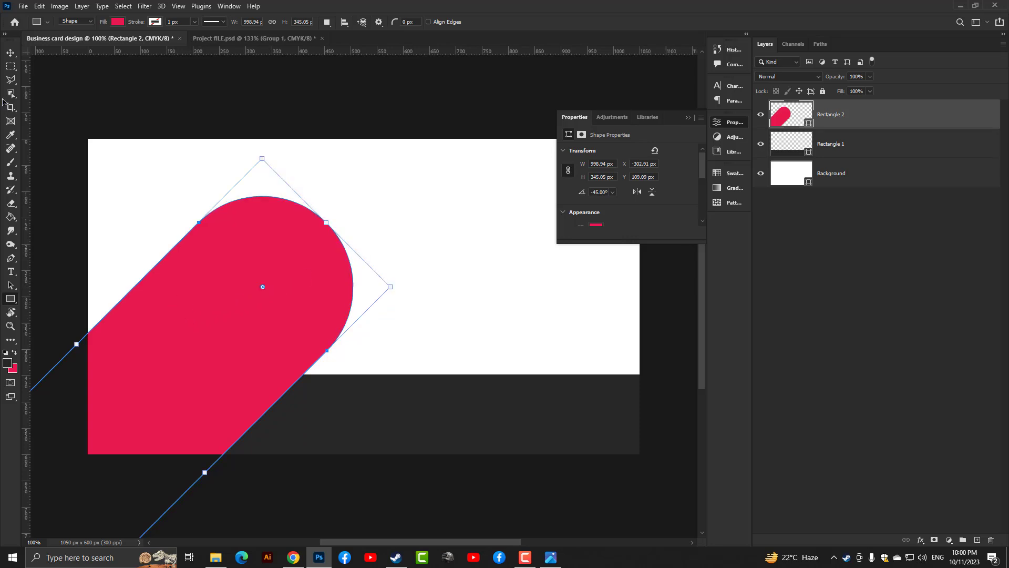
{"action": "left_click", "coordinate": [9, 52]}
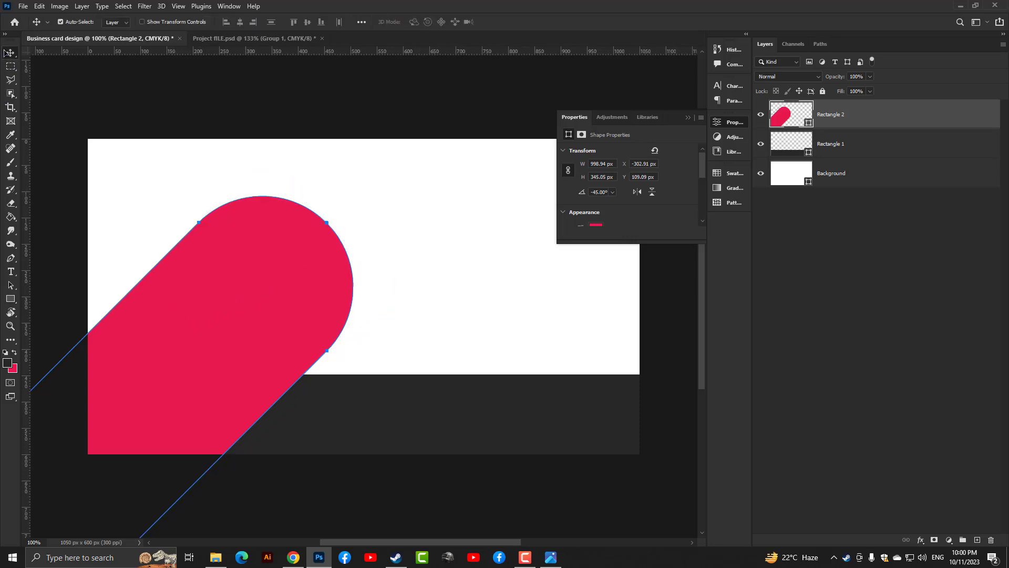
{"action": "left_click", "coordinate": [135, 93]}
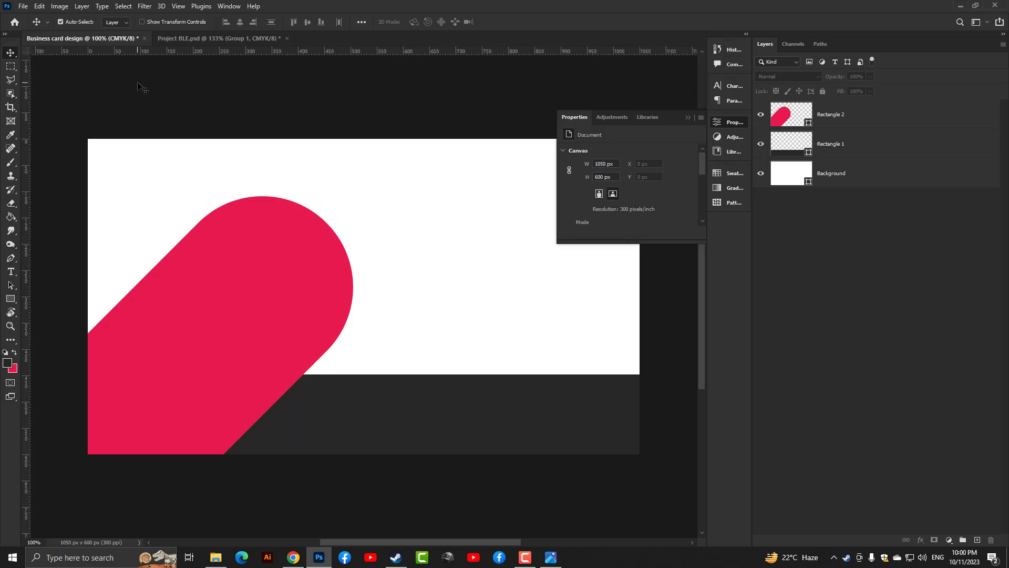
Scale the pink pill up to about 119.8% with Free Transform.
{"action": "left_click", "coordinate": [850, 109]}
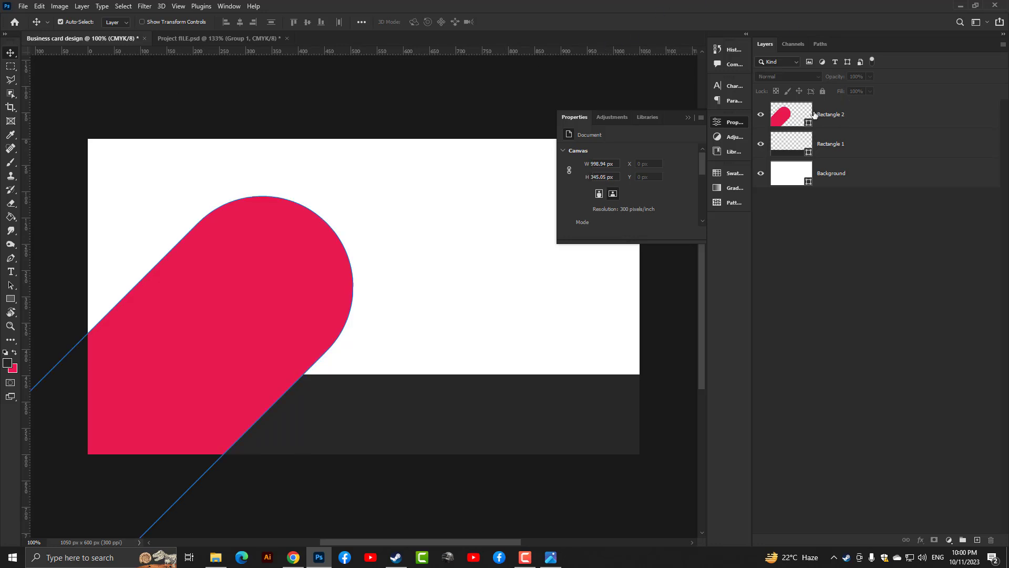
{"action": "key", "text": "ctrl+t"}
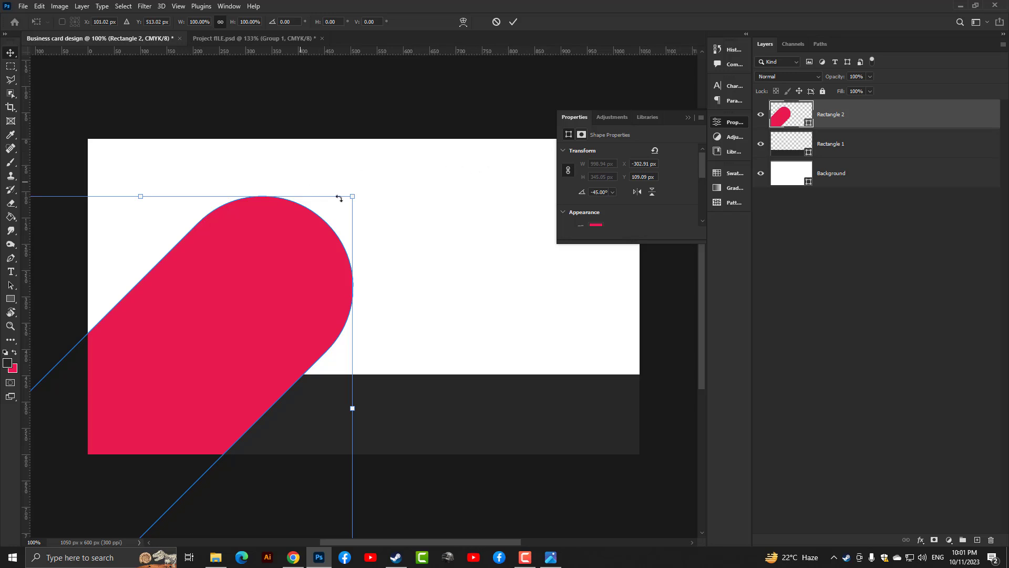
{"action": "left_click_drag", "start_coordinate": [352, 197], "coordinate": [426, 188]}
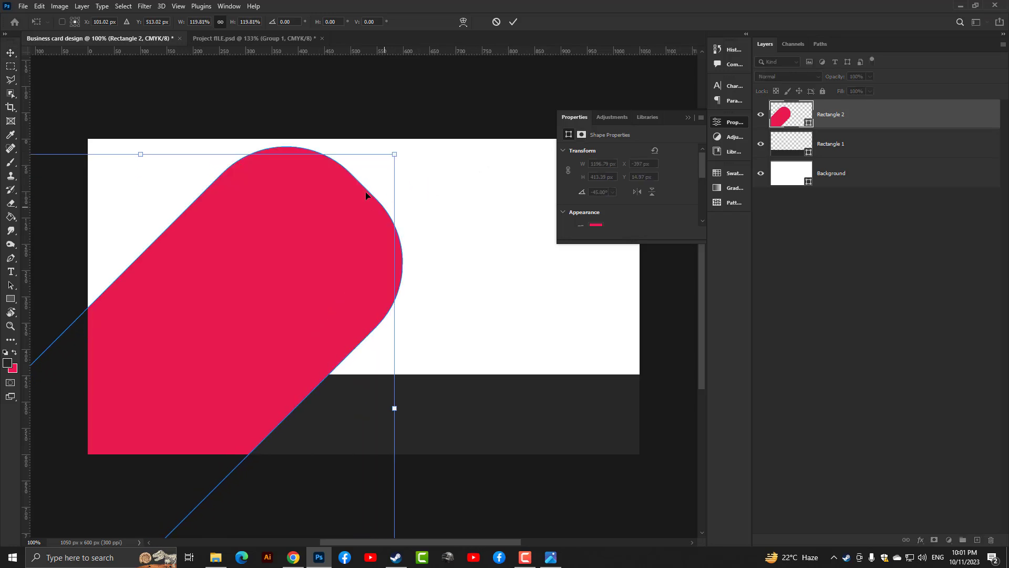
{"action": "key", "text": "Return"}
Fully round the enlarged pill's corners again and shift the shape further toward the card's lower-left corner.
{"action": "left_click", "coordinate": [10, 299]}
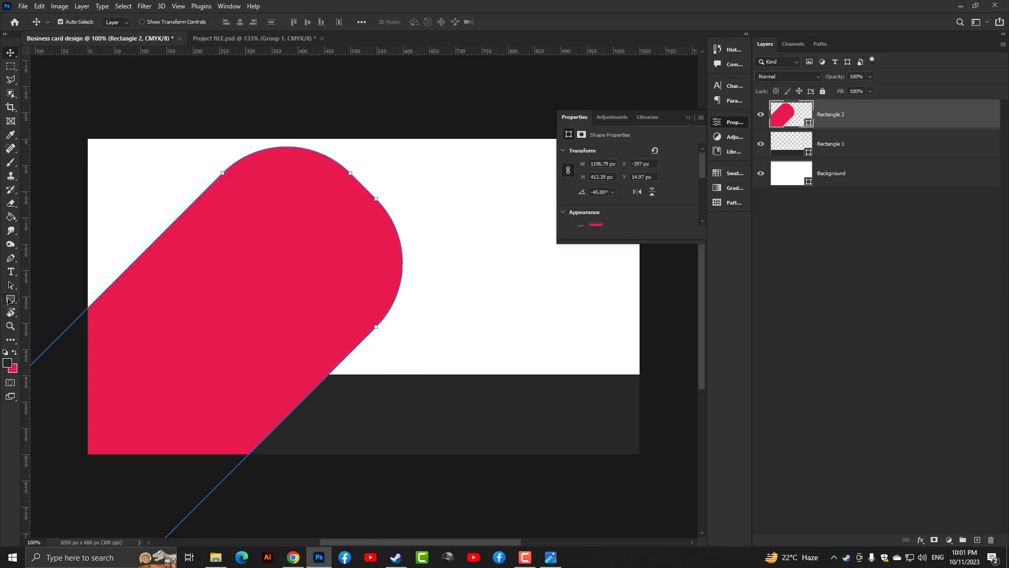
{"action": "left_click_drag", "start_coordinate": [312, 264], "coordinate": [96, 264]}
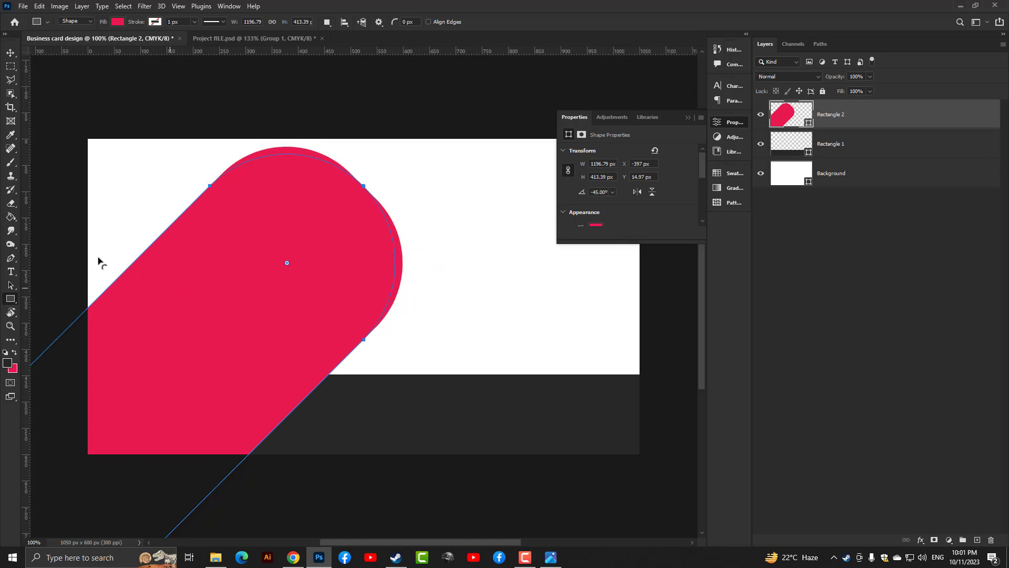
{"action": "key", "text": "v"}
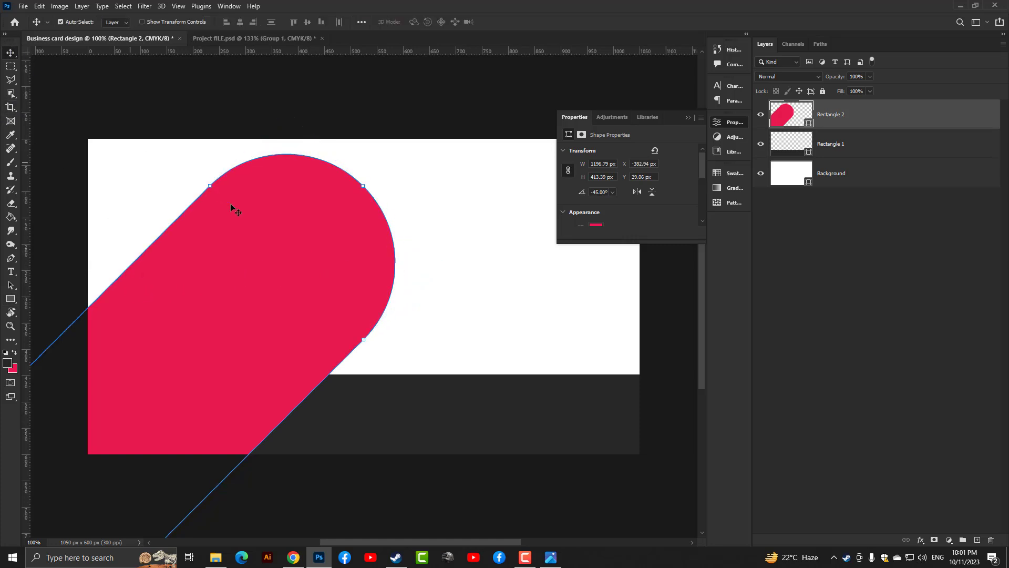
{"action": "left_click_drag", "start_coordinate": [265, 233], "coordinate": [235, 253]}
{"action": "left_click", "coordinate": [820, 289]}
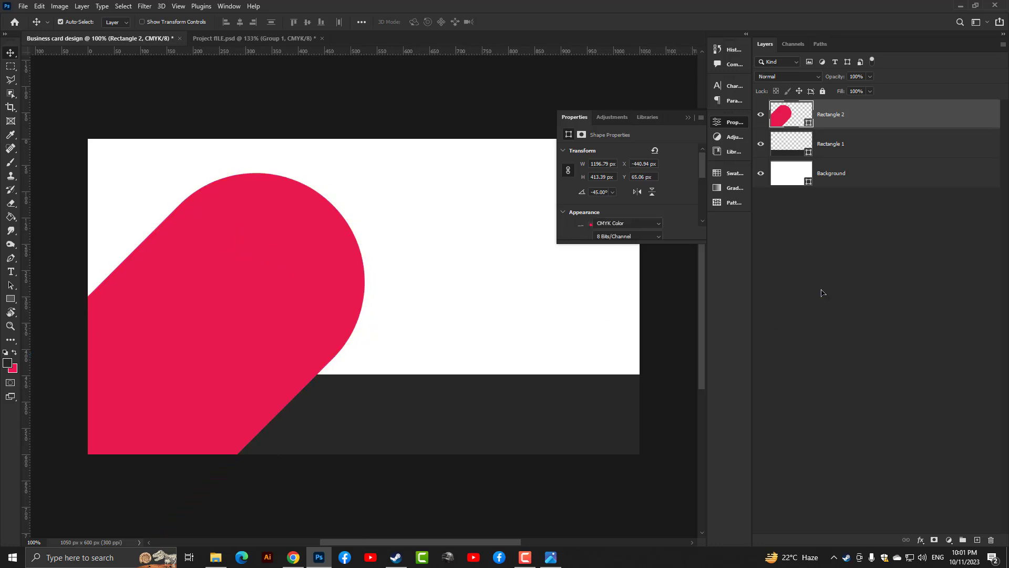
Draw a circle about 324 px in diameter overlapping the pink pill's upper right side and fill it with white.
{"action": "left_click", "coordinate": [10, 298]}
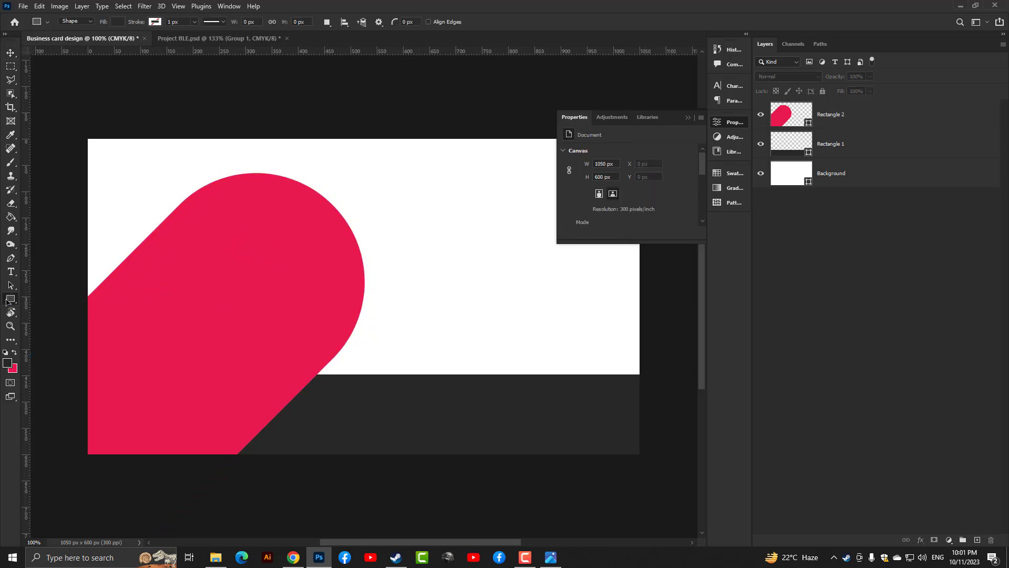
{"action": "right_click", "coordinate": [11, 299]}
{"action": "left_click", "coordinate": [47, 312]}
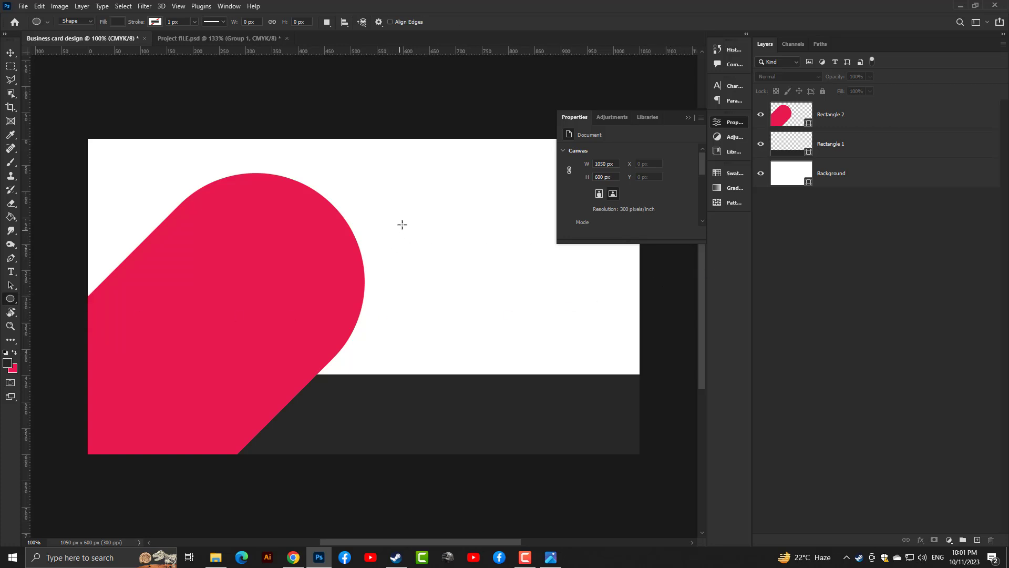
{"action": "left_click_drag", "start_coordinate": [402, 225], "coordinate": [538, 306]}
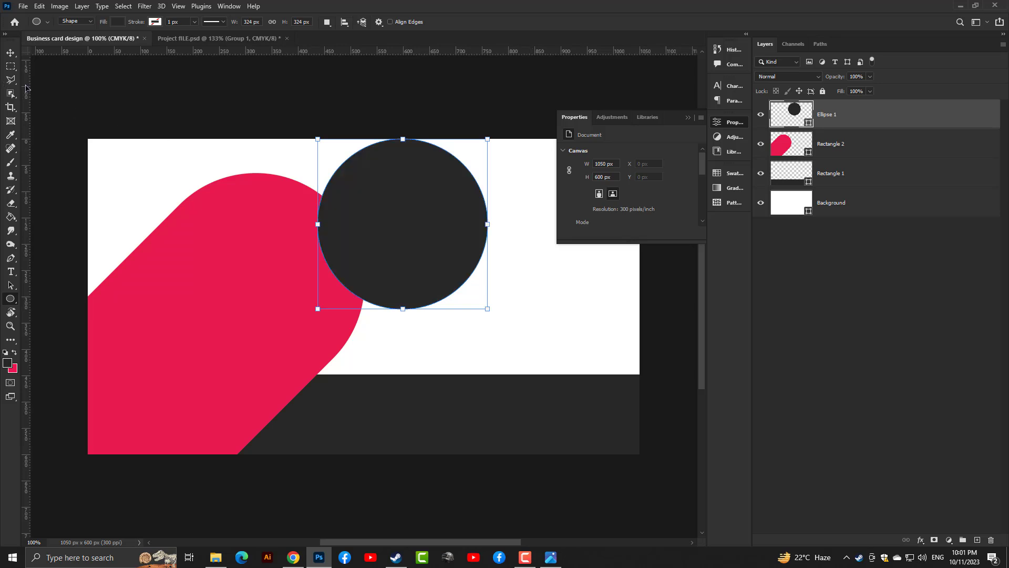
{"action": "double_click", "coordinate": [778, 128]}
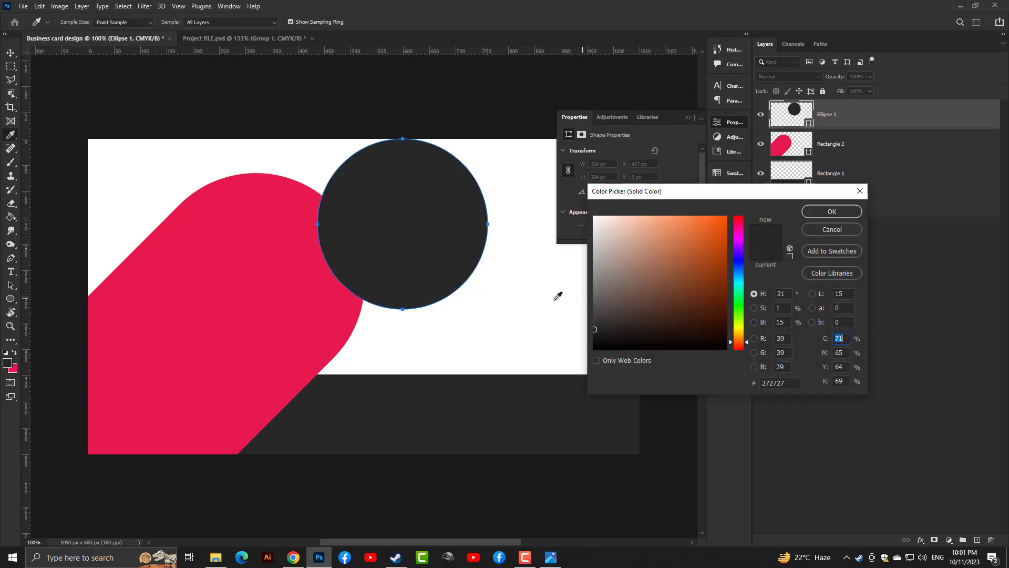
{"action": "left_click", "coordinate": [557, 293]}
{"action": "key", "text": "Return"}
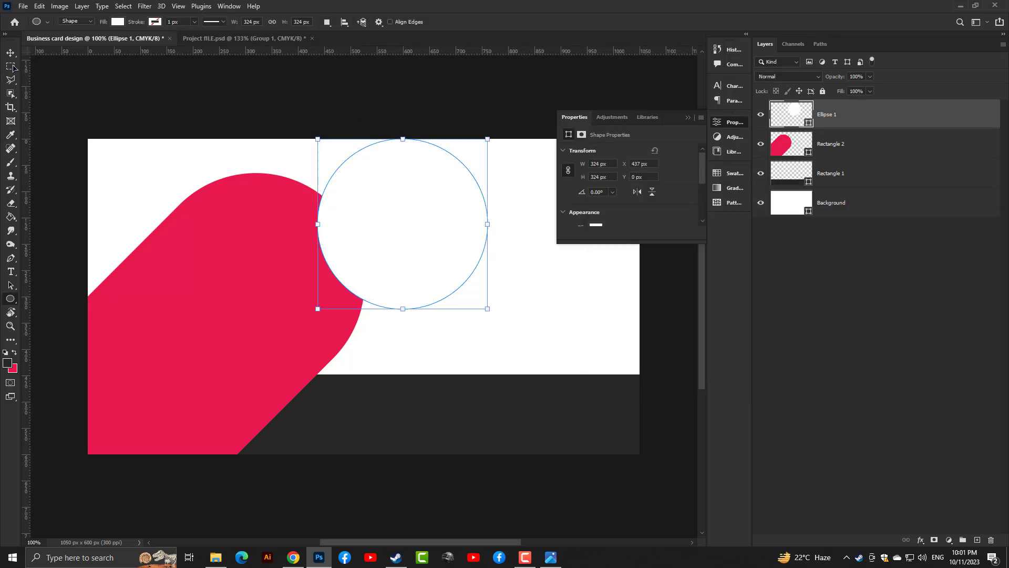
Centre the white circle in the pink pill's rounded upper end and scale it up to about 351 px in diameter.
{"action": "left_click", "coordinate": [10, 53]}
{"action": "left_click_drag", "start_coordinate": [334, 203], "coordinate": [226, 279]}
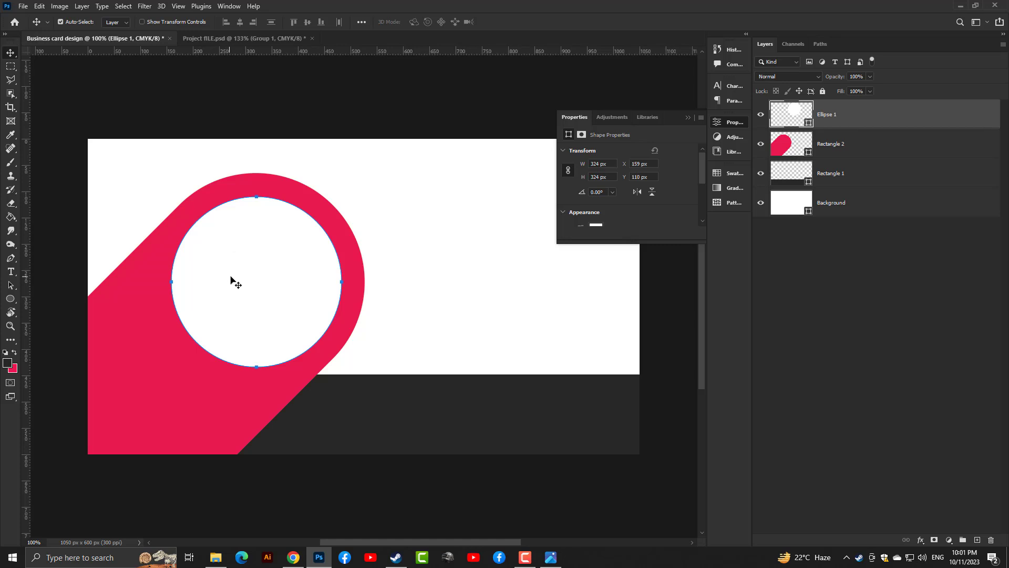
{"action": "key", "text": "ctrl+t"}
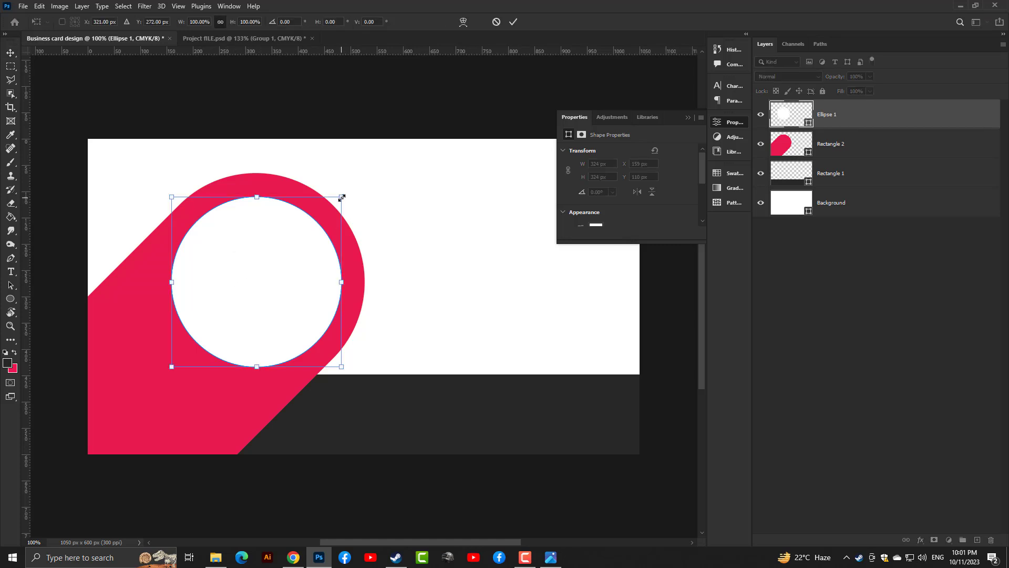
{"action": "left_click_drag", "start_coordinate": [342, 197], "coordinate": [351, 193]}
{"action": "key", "text": "Return"}
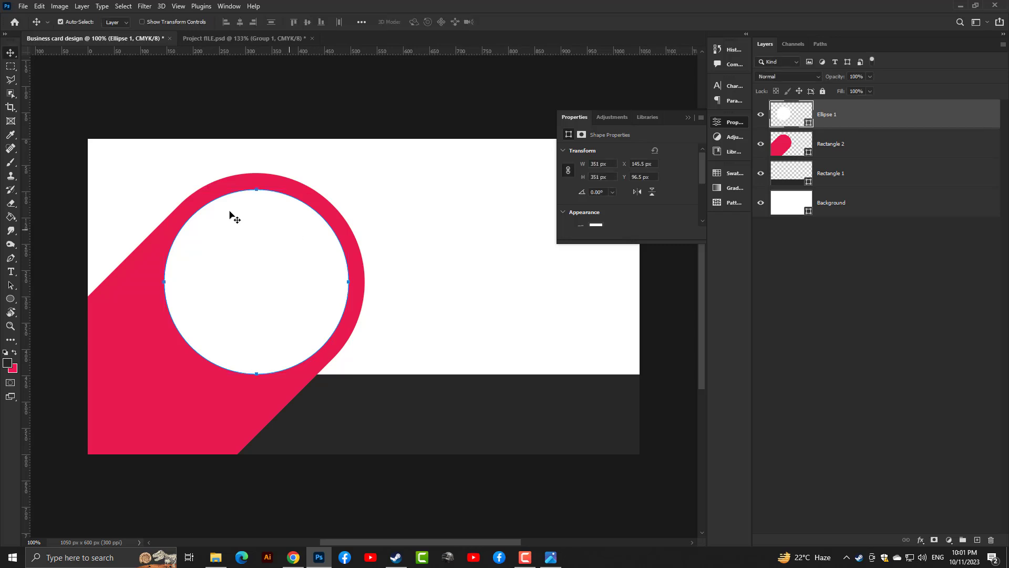
{"action": "left_click", "coordinate": [195, 92]}
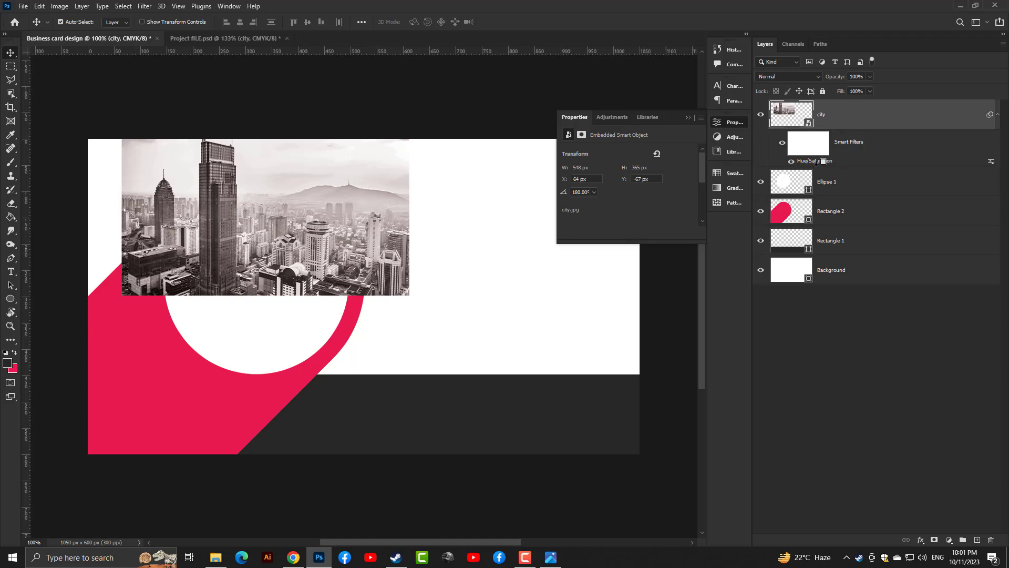
Clip the city photo to the white circle and position its tall towers inside the circle, at about X 146 px, Y 97 px.
{"action": "left_click", "coordinate": [798, 166], "text": "alt"}
{"action": "left_click_drag", "start_coordinate": [269, 230], "coordinate": [308, 313]}
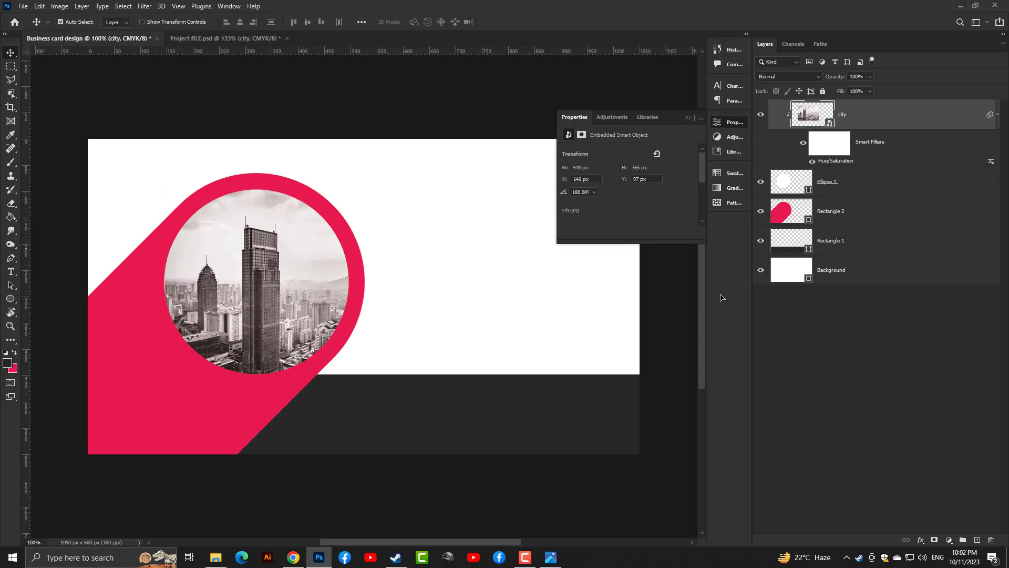
{"action": "left_click", "coordinate": [869, 335]}
{"action": "left_click", "coordinate": [845, 280]}
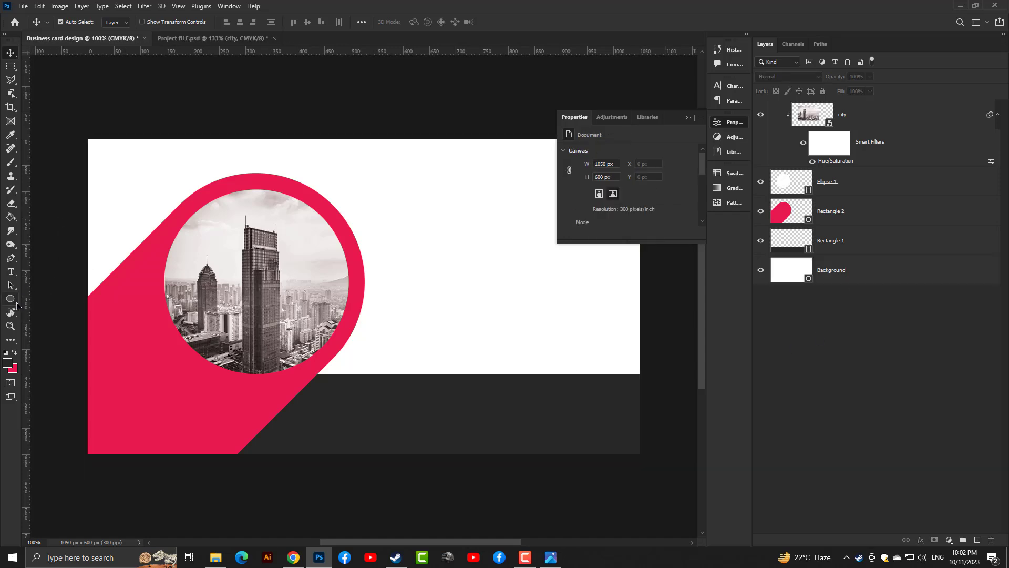
Draw a dark rectangle about 560 × 643 px covering the card's left half and extending past its edges.
{"action": "left_click", "coordinate": [10, 298]}
{"action": "right_click", "coordinate": [11, 299]}
{"action": "left_click", "coordinate": [52, 296]}
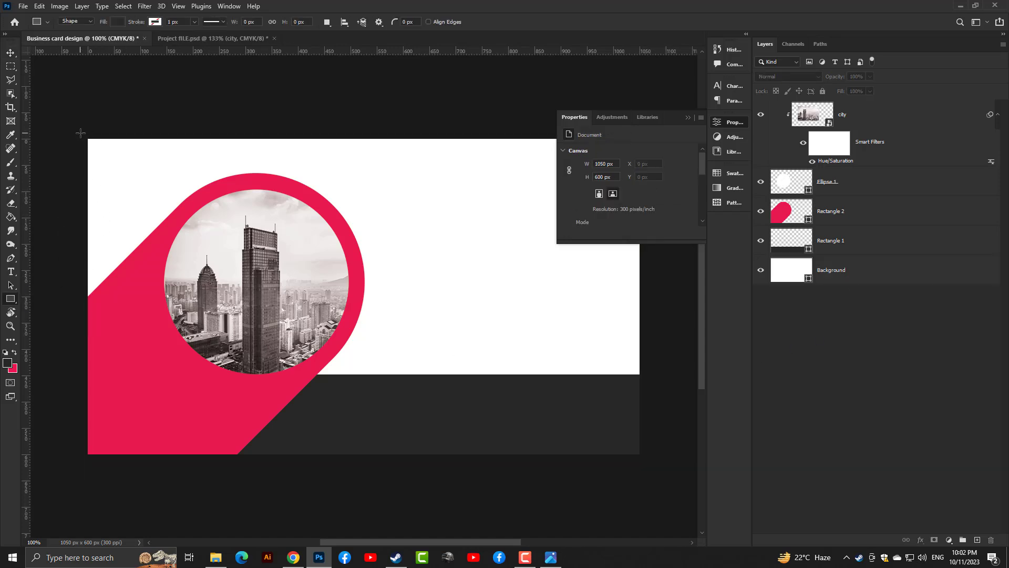
{"action": "left_click_drag", "start_coordinate": [80, 133], "coordinate": [374, 471]}
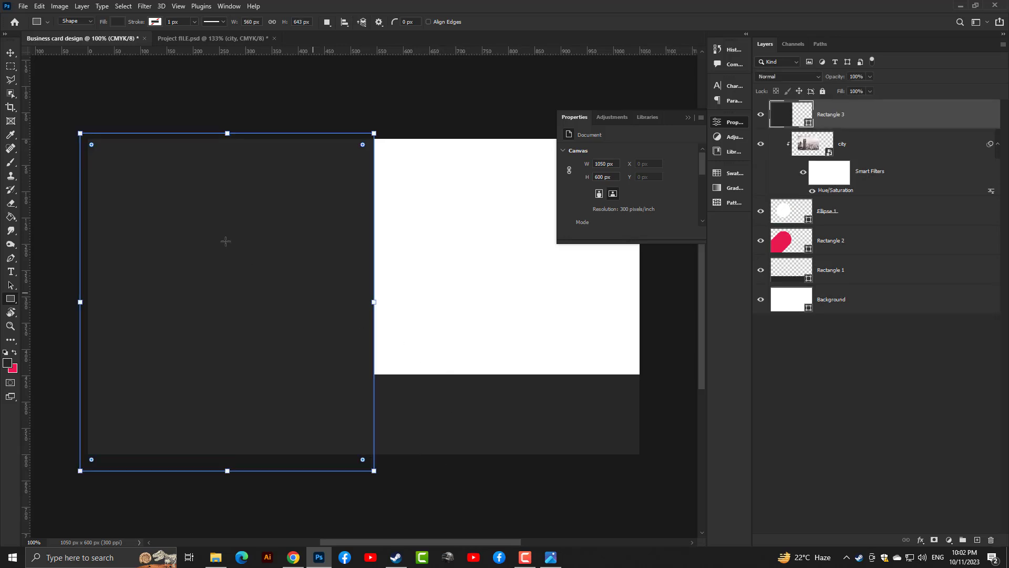
Align the new dark rectangle with the card's left edge.
{"action": "left_click", "coordinate": [10, 53]}
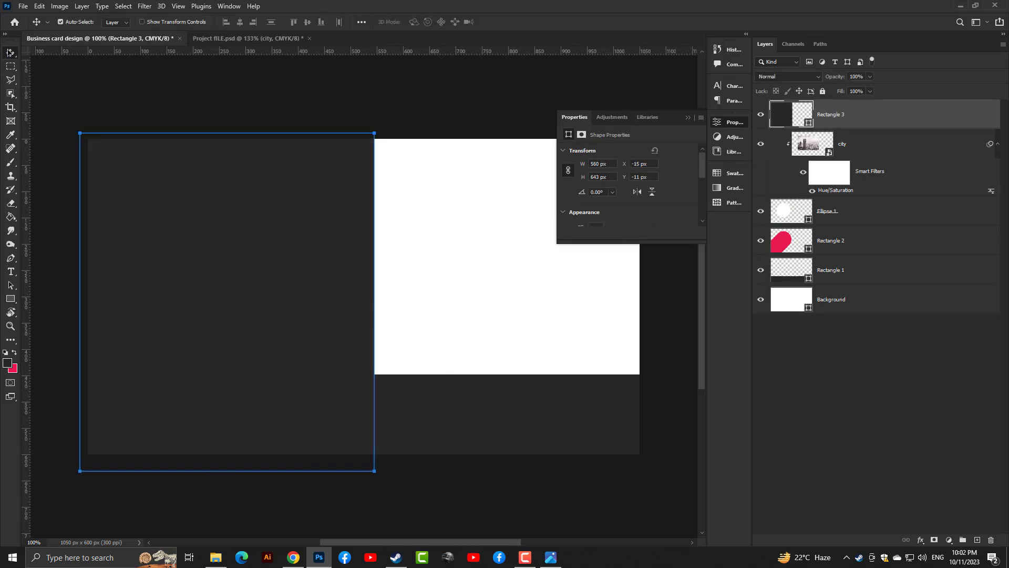
{"action": "left_click", "coordinate": [226, 22]}
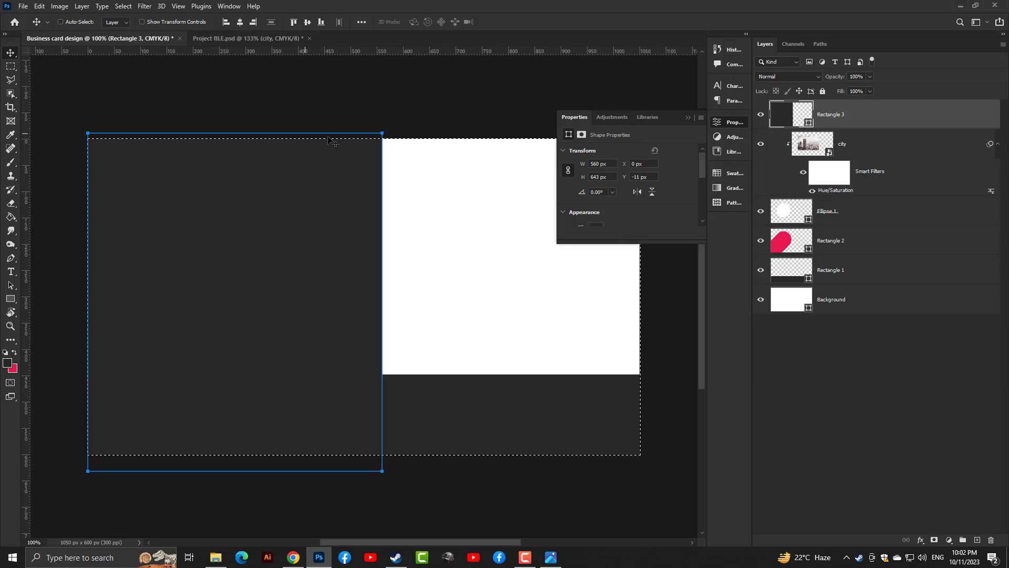
{"action": "key", "text": "ctrl+d"}
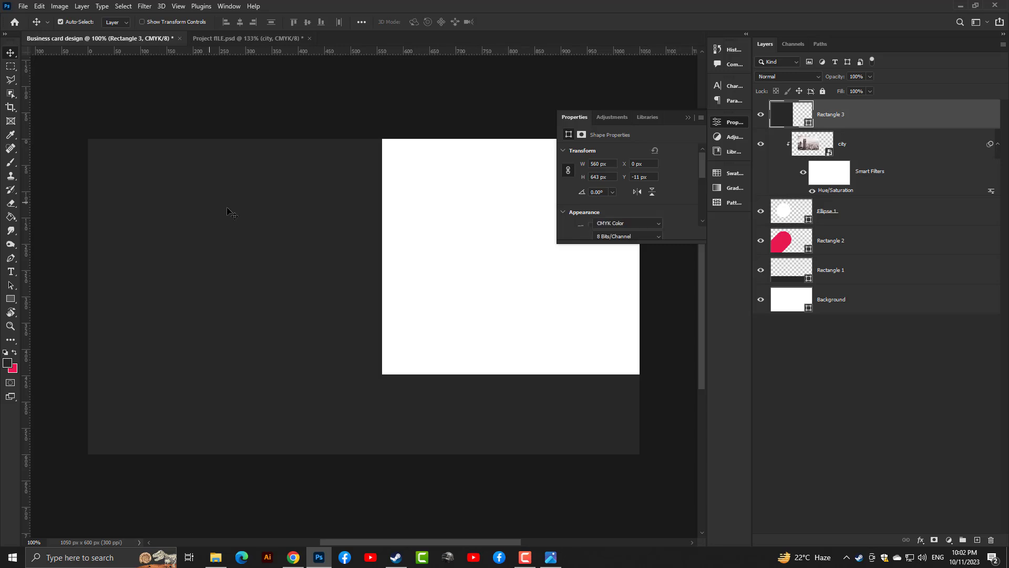
Shift the dark rectangle to about X -18 px, Y -19 px and move its layer directly above the Background.
{"action": "mouse_move", "coordinate": [230, 213]}
{"action": "left_mouse_down"}
{"action": "mouse_move", "coordinate": [200, 204]}
{"action": "mouse_move", "coordinate": [216, 204]}
{"action": "left_mouse_up"}
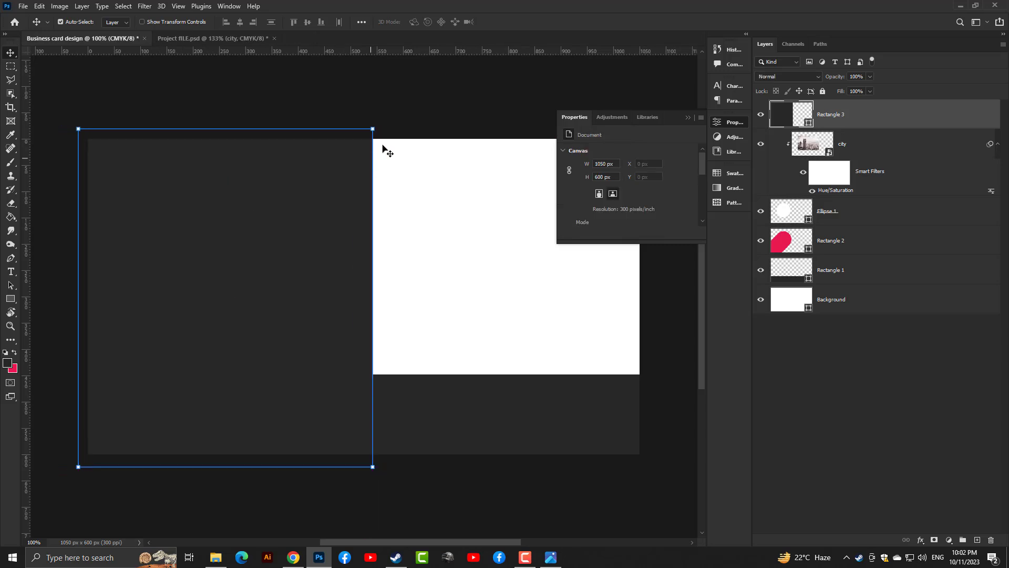
{"action": "left_click", "coordinate": [415, 103]}
{"action": "left_click_drag", "start_coordinate": [857, 126], "coordinate": [861, 285]}
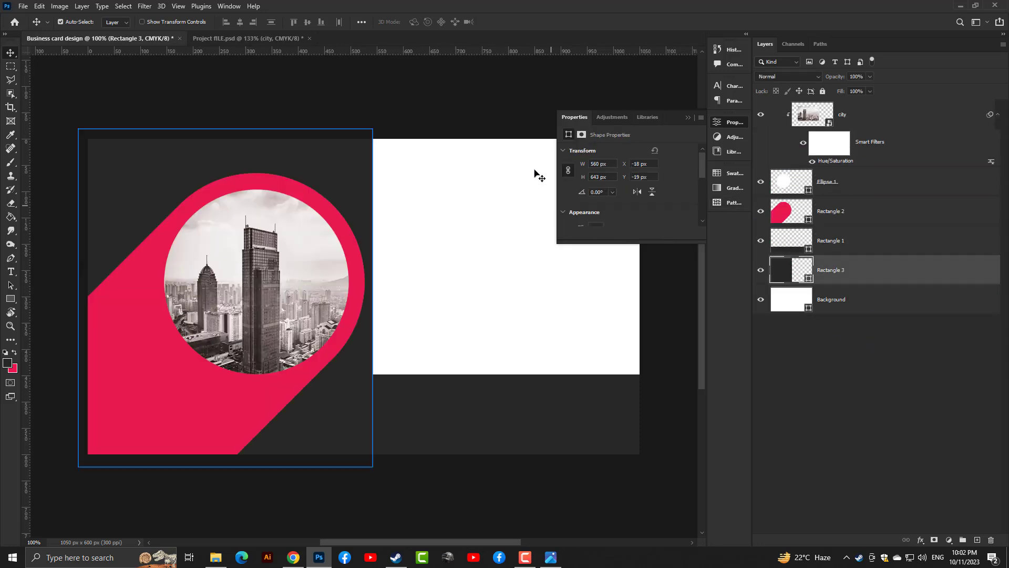
Duplicate the city photo layer directly above Rectangle 3 and change that rectangle's fill to white (#ffffff).
{"action": "left_click", "coordinate": [868, 123]}
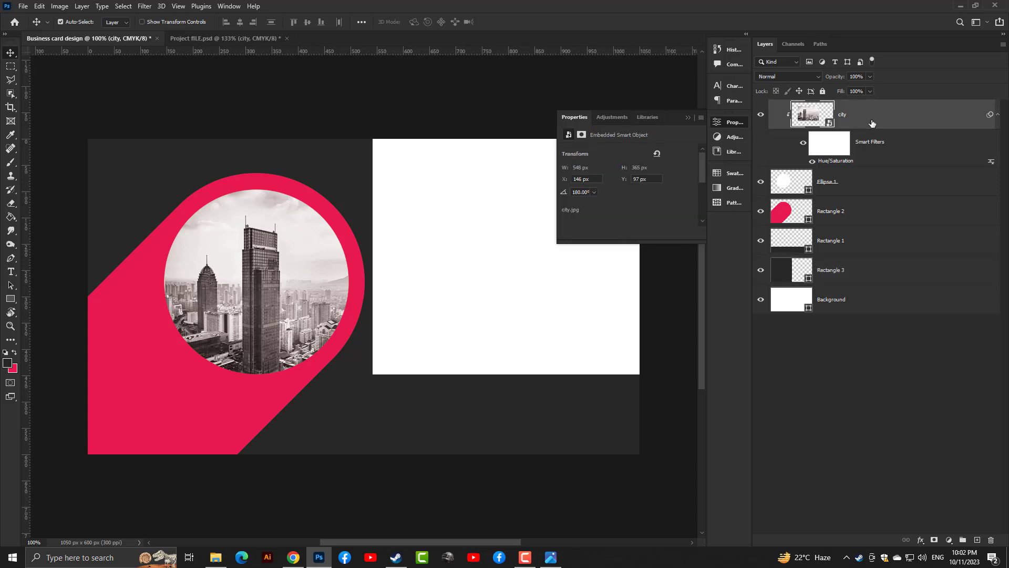
{"action": "left_click_drag", "start_coordinate": [872, 122], "coordinate": [834, 284]}
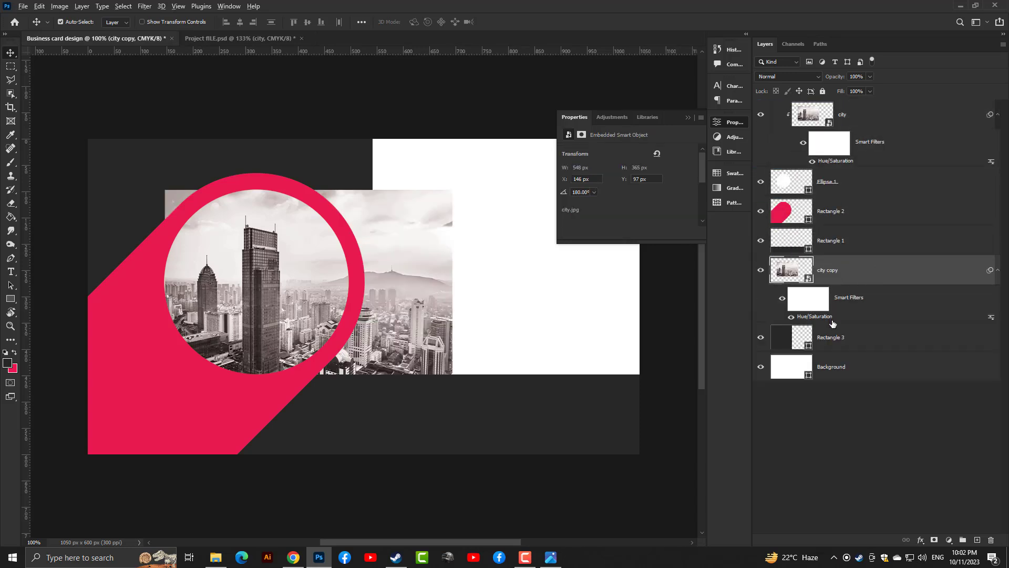
{"action": "double_click", "coordinate": [794, 337]}
{"action": "left_click", "coordinate": [594, 216]}
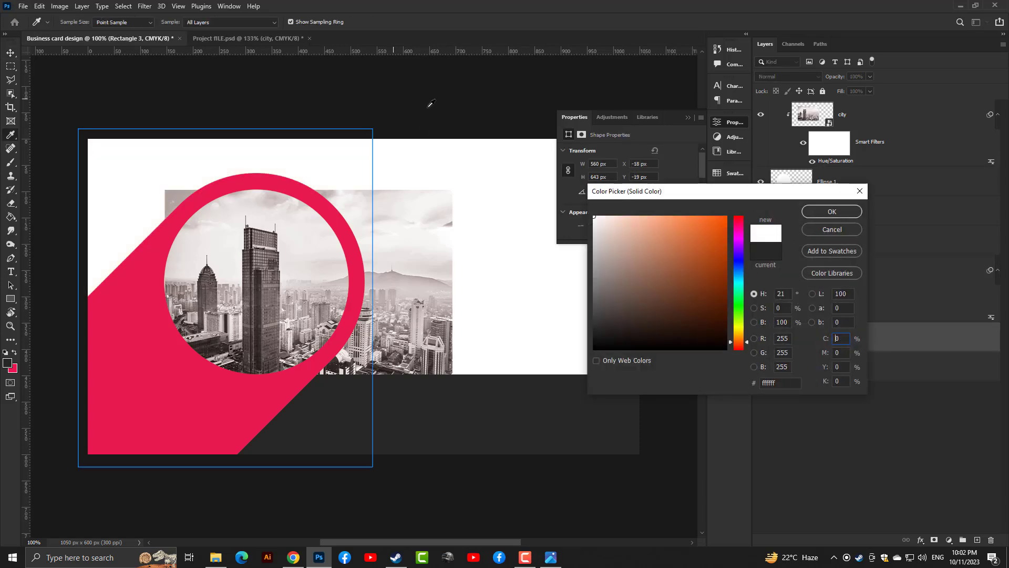
{"action": "left_click", "coordinate": [832, 211]}
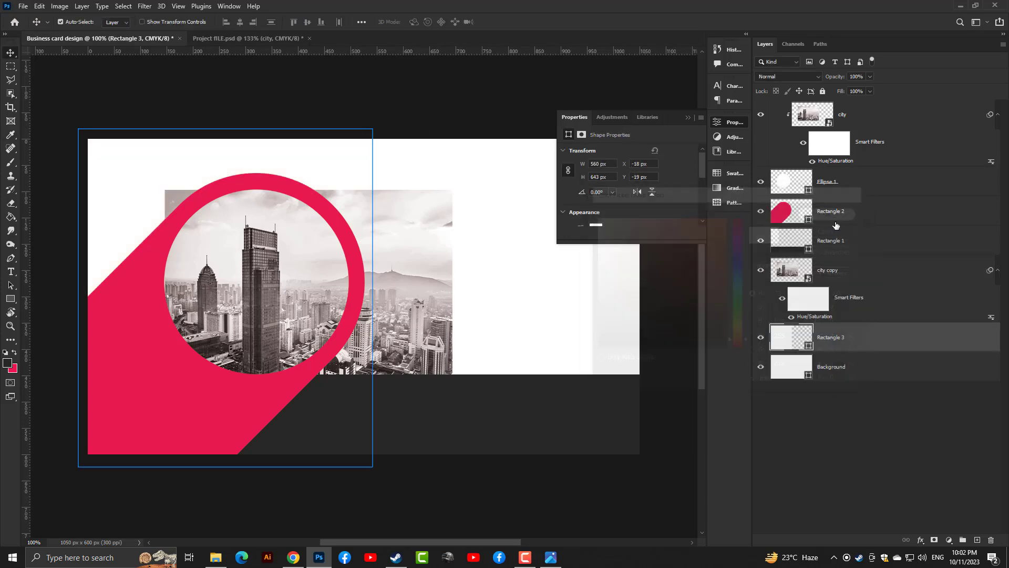
Clip the city copy to Rectangle 3 and enlarge it to about 920 × 613 px to cover the area behind the pink pill.
{"action": "left_click", "coordinate": [826, 319], "text": "alt"}
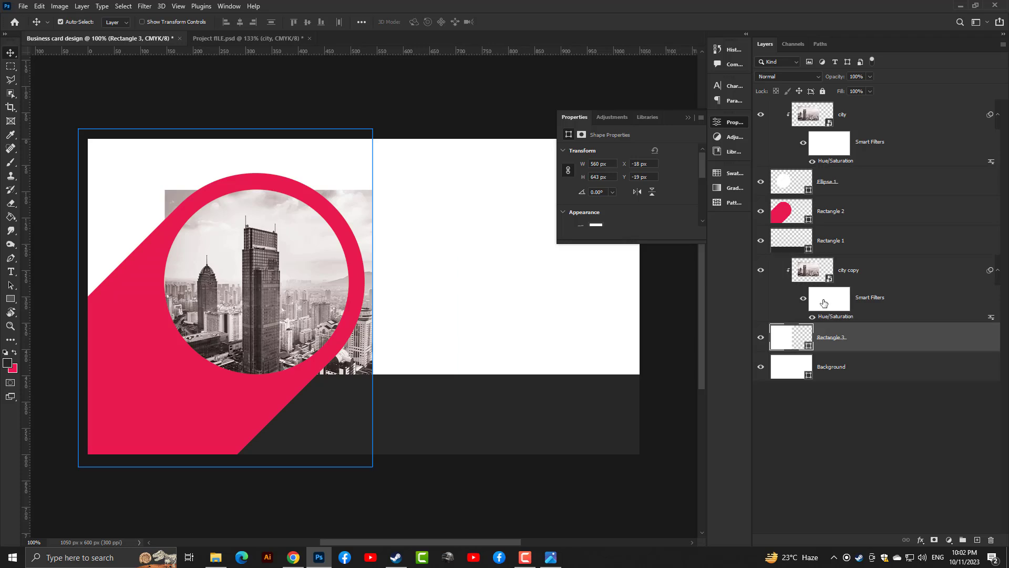
{"action": "left_click", "coordinate": [871, 267]}
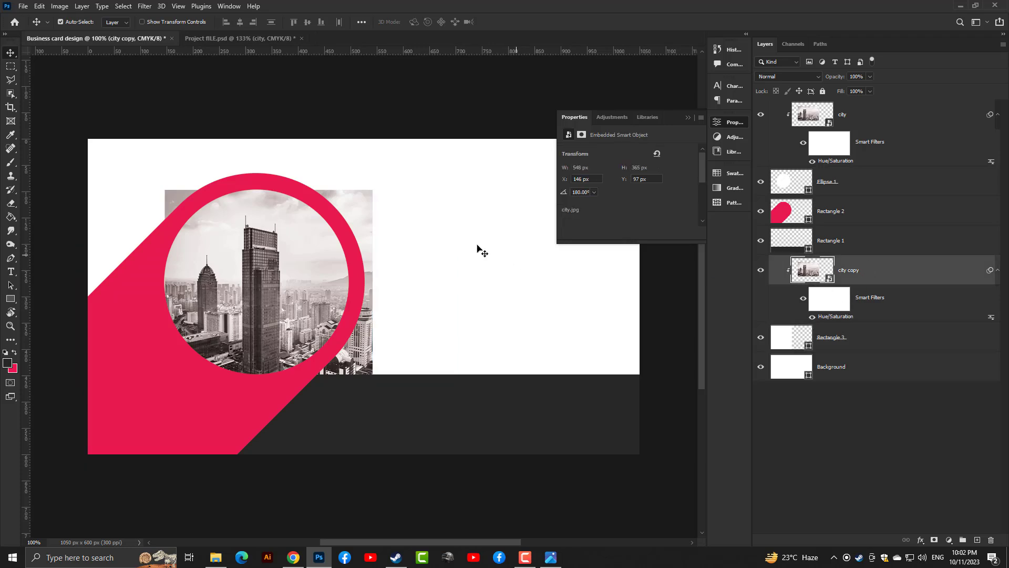
{"action": "key", "text": "ctrl+t"}
{"action": "left_click", "coordinate": [522, 218]}
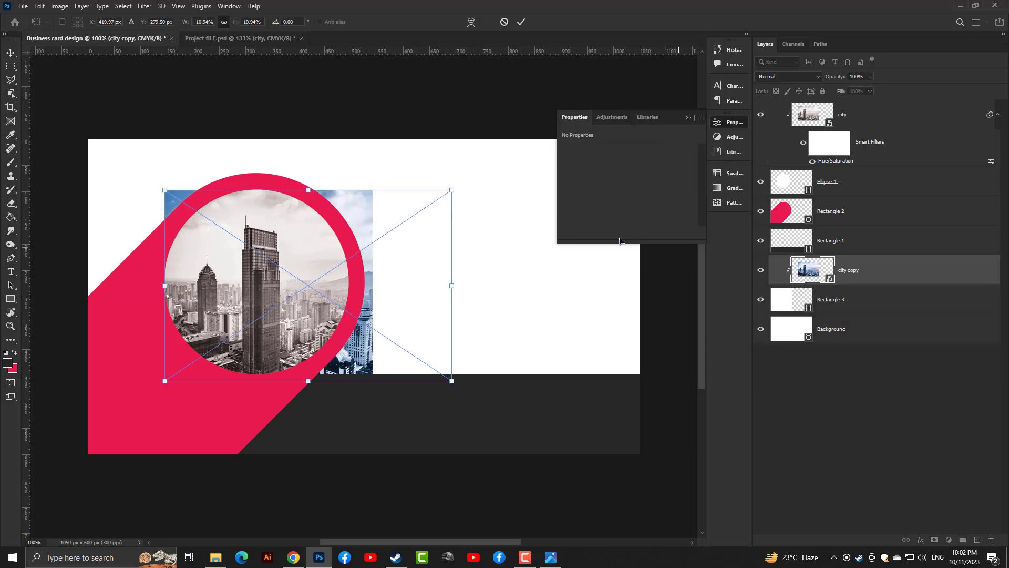
{"action": "left_click_drag", "start_coordinate": [455, 196], "coordinate": [548, 128]}
{"action": "left_click_drag", "start_coordinate": [415, 242], "coordinate": [428, 262]}
{"action": "key", "text": "Return"}
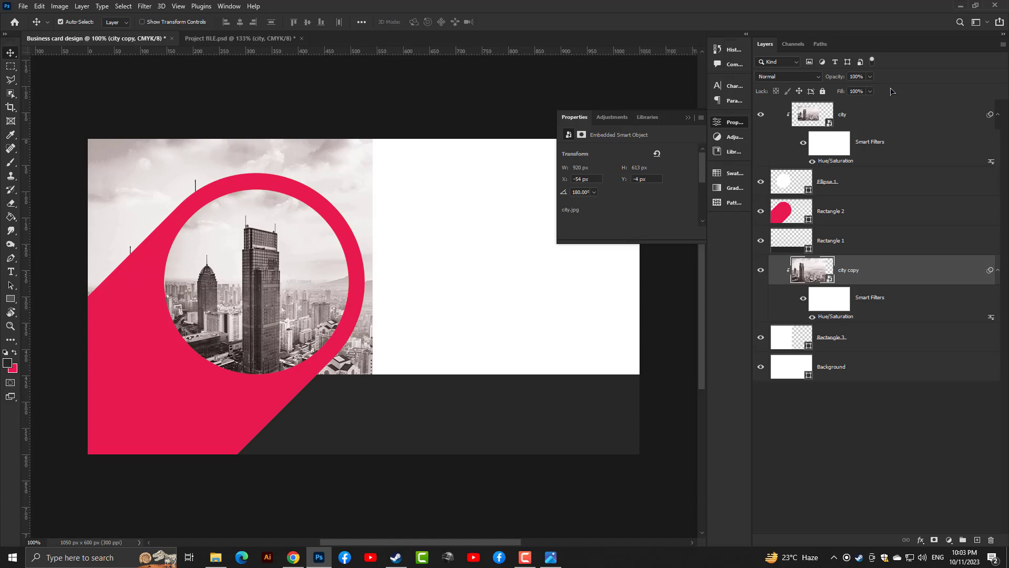
Adjust the layer opacity of the city photo copy behind the pink pill and collapse the shape and layer properties.
{"action": "left_click", "coordinate": [869, 79]}
{"action": "mouse_move", "coordinate": [843, 96]}
{"action": "left_mouse_down"}
{"action": "mouse_move", "coordinate": [823, 90]}
{"action": "mouse_move", "coordinate": [836, 93]}
{"action": "left_mouse_up"}
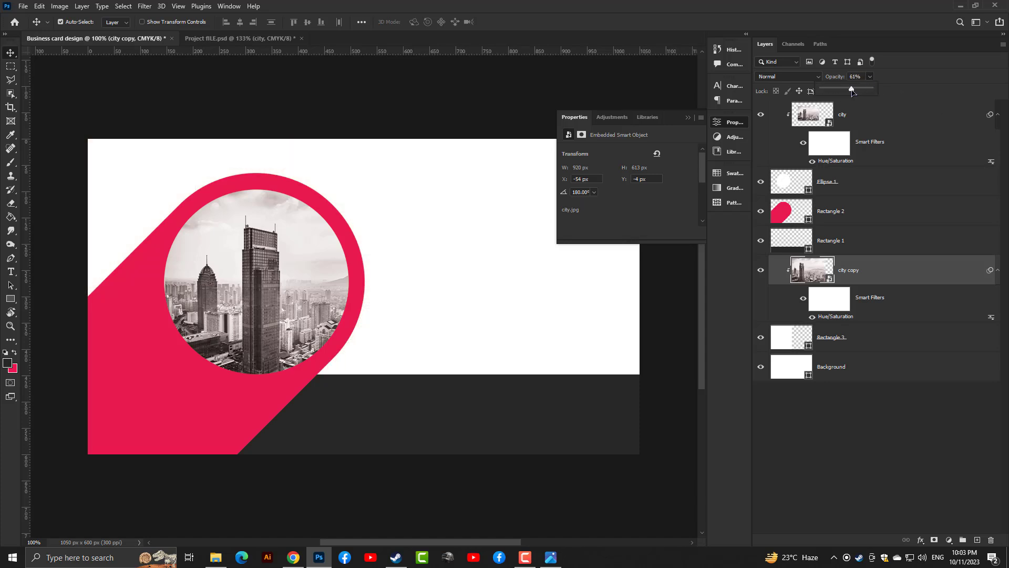
{"action": "left_click", "coordinate": [469, 90]}
{"action": "left_click", "coordinate": [689, 118]}
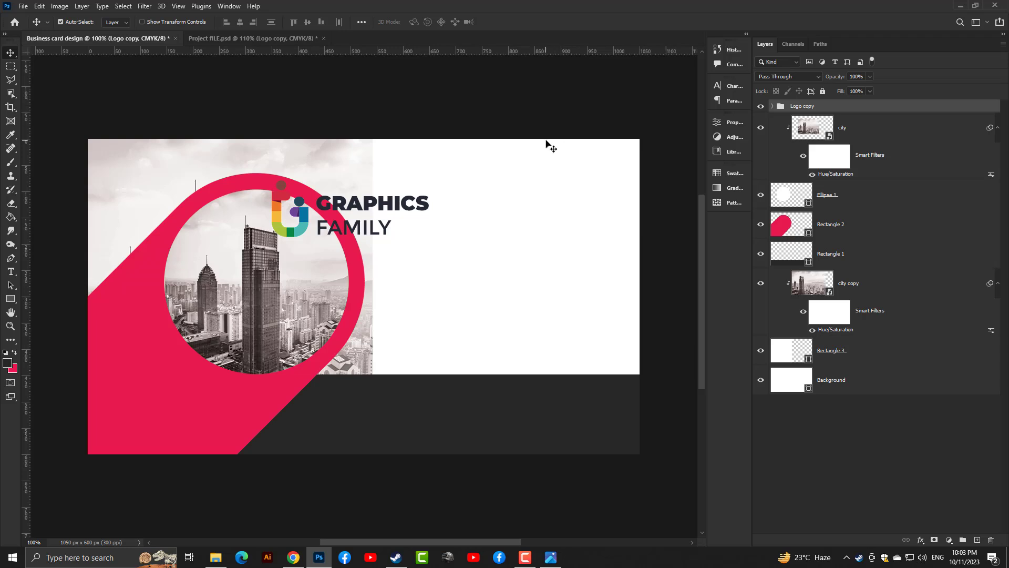
Hide the rulers and move the Graphics Family logo group into the middle of the card's white area.
{"action": "key", "text": "ctrl"}
{"action": "key", "text": "ctrl+r"}
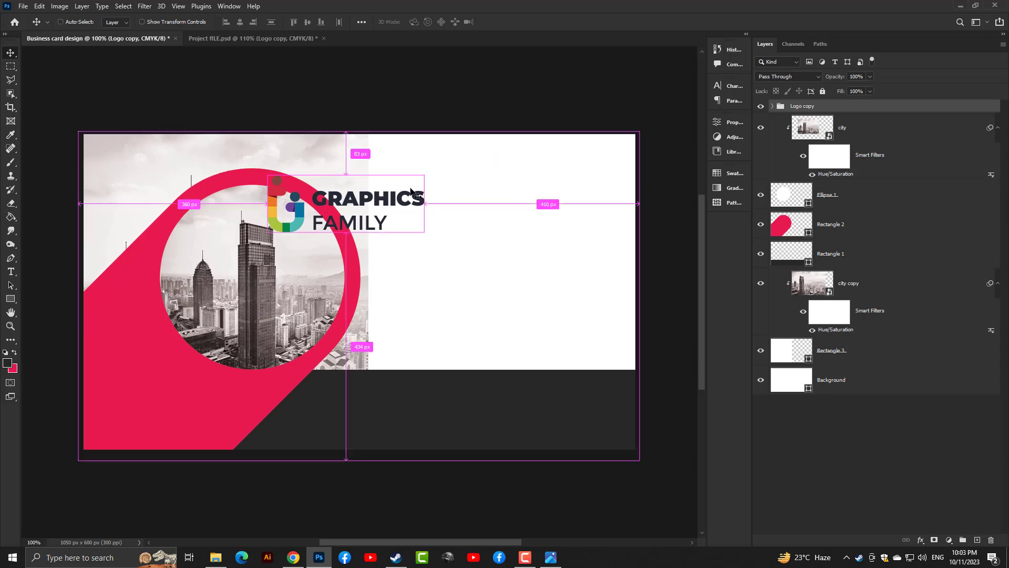
{"action": "key", "text": "ctrl+t"}
{"action": "left_click_drag", "start_coordinate": [389, 196], "coordinate": [547, 241]}
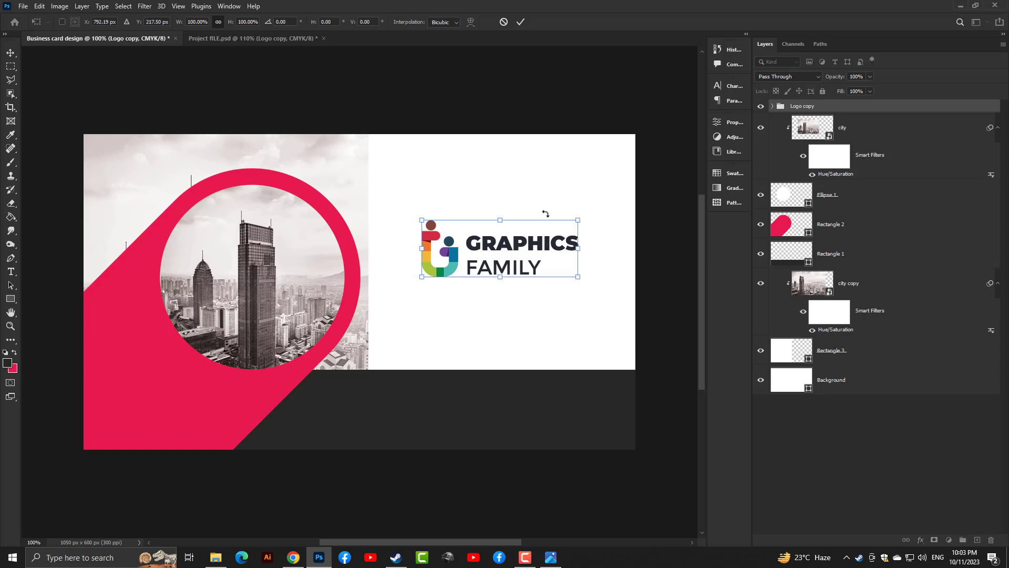
{"action": "key", "text": "Return"}
Start a 6 pt Gotham Light text line in the dark bottom band and set its colour to white (#ffffff).
{"action": "scroll", "coordinate": [474, 305], "scroll_direction": "up", "scroll_amount": 2}
{"action": "left_click_drag", "start_coordinate": [435, 318], "coordinate": [426, 271]}
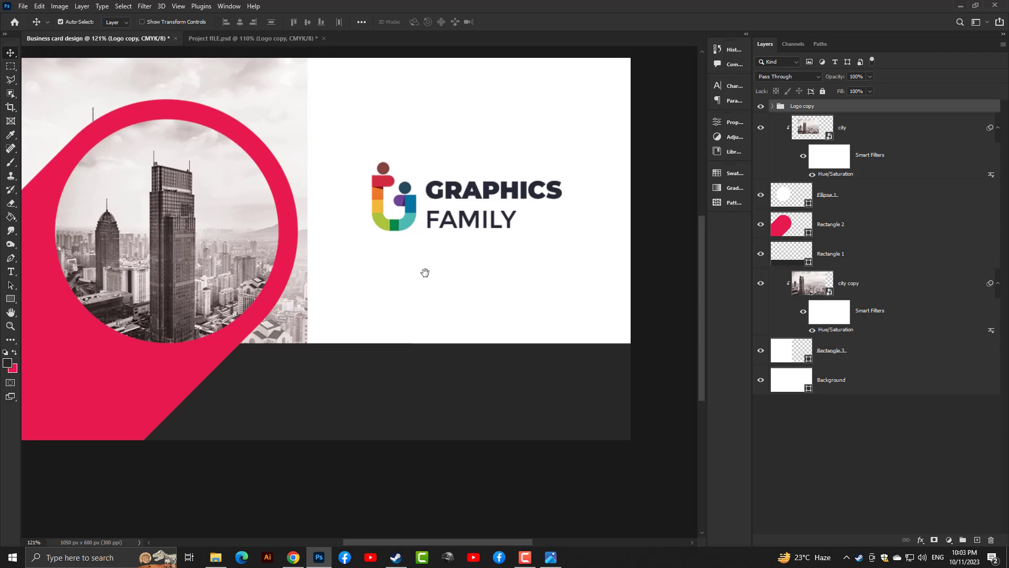
{"action": "left_click", "coordinate": [10, 272]}
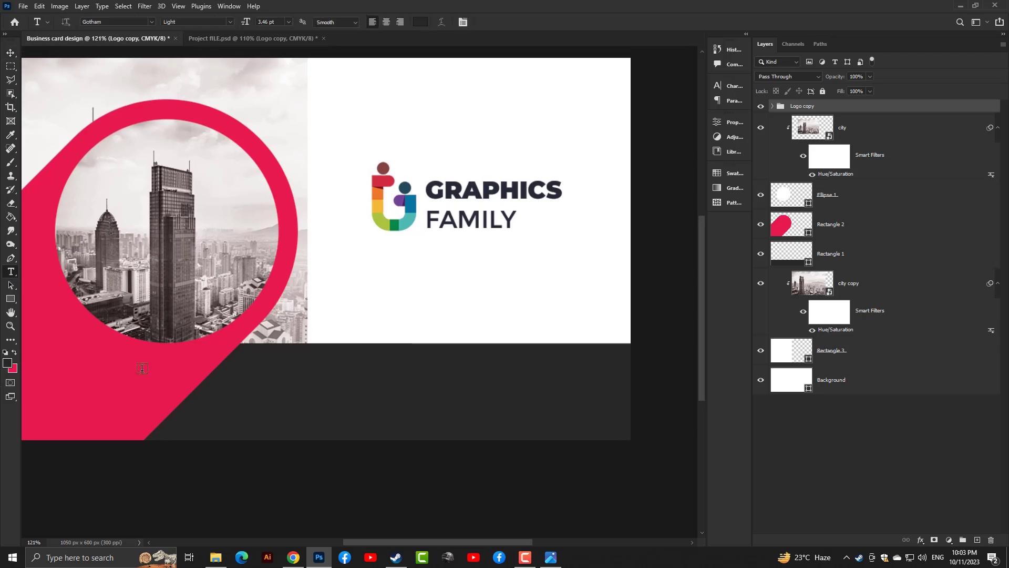
{"action": "left_click", "coordinate": [257, 410]}
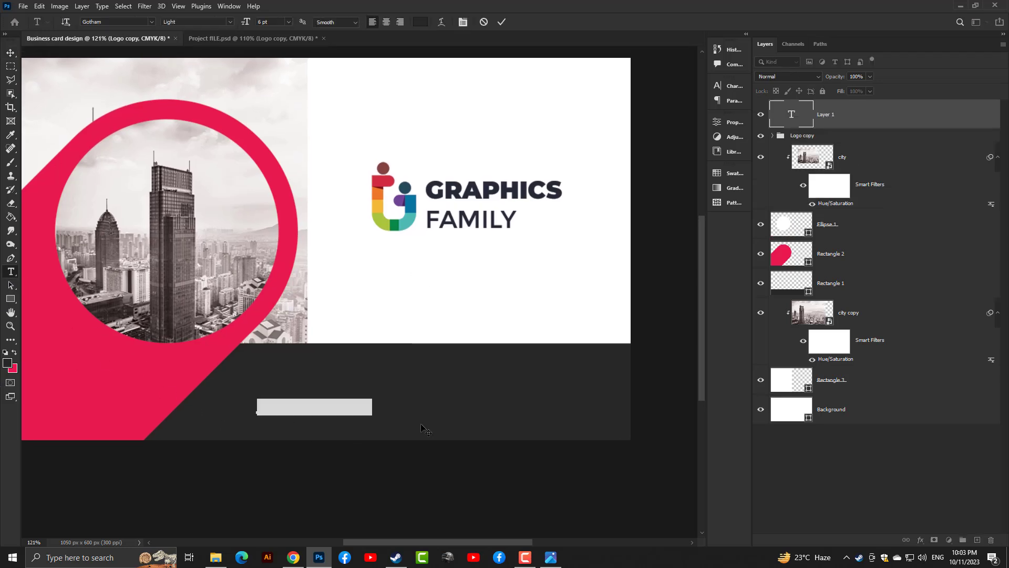
{"action": "left_click", "coordinate": [420, 23]}
{"action": "left_click", "coordinate": [519, 183]}
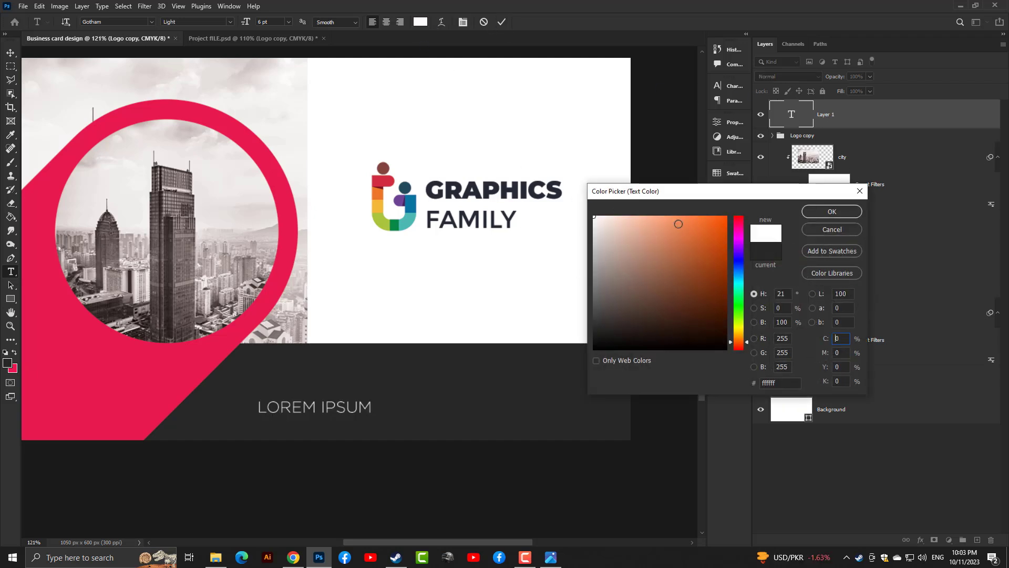
{"action": "left_click", "coordinate": [823, 213]}
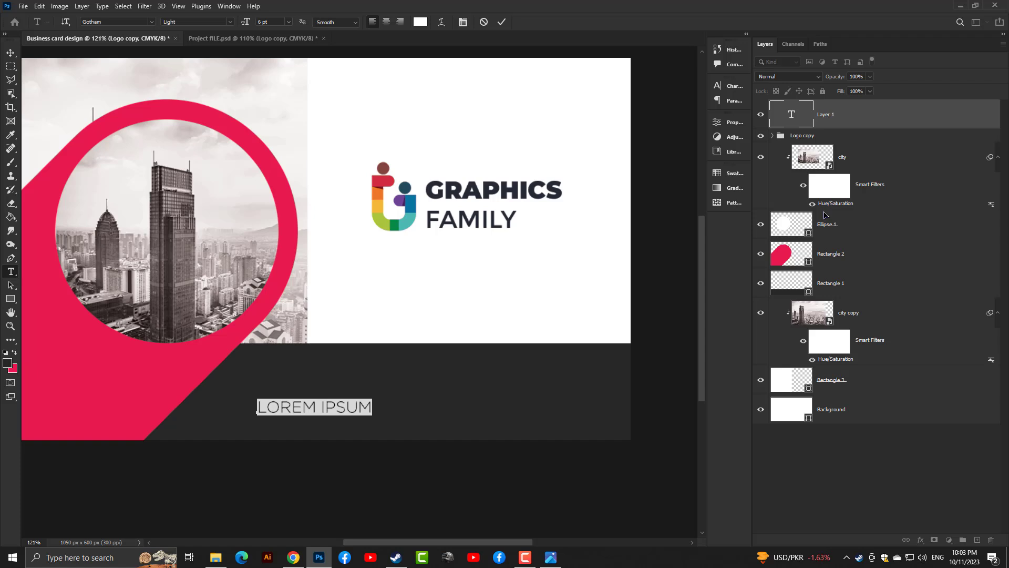
{"action": "type", "text": "www.gra"}
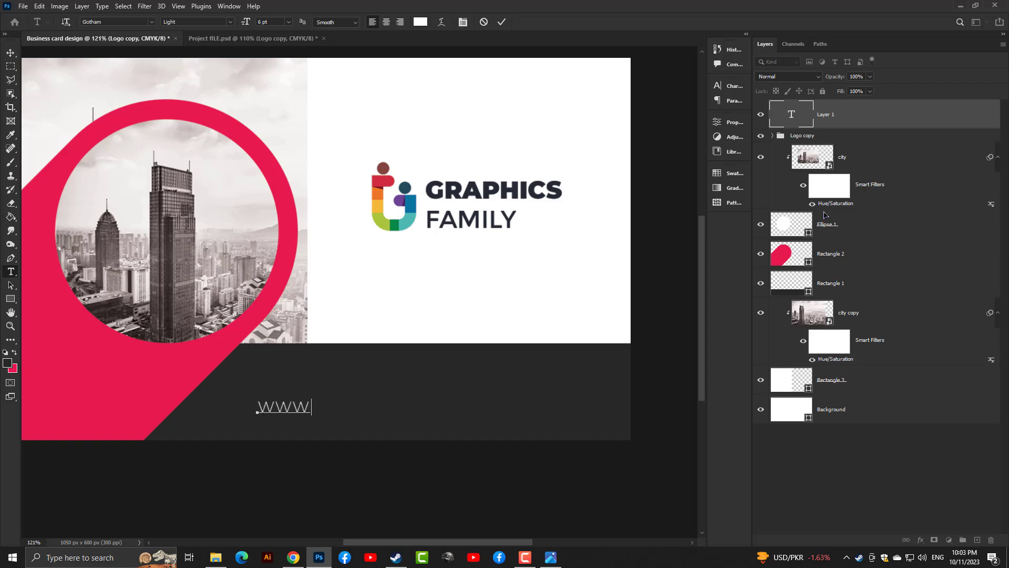
{"action": "key", "text": "BackSpace"}
{"action": "key", "text": "BackSpace"}
{"action": "key", "text": "BackSpace"}
{"action": "key", "text": "BackSpace"}
{"action": "key", "text": "BackSpace"}
{"action": "key", "text": "BackSpace"}
{"action": "key", "text": "BackSpace"}
{"action": "type", "text": "www.grapjo"}
{"action": "key", "text": "BackSpace"}
{"action": "key", "text": "BackSpace"}
{"action": "type", "text": "ho"}
{"action": "key", "text": "BackSpace"}
{"action": "type", "text": "icsfam"}
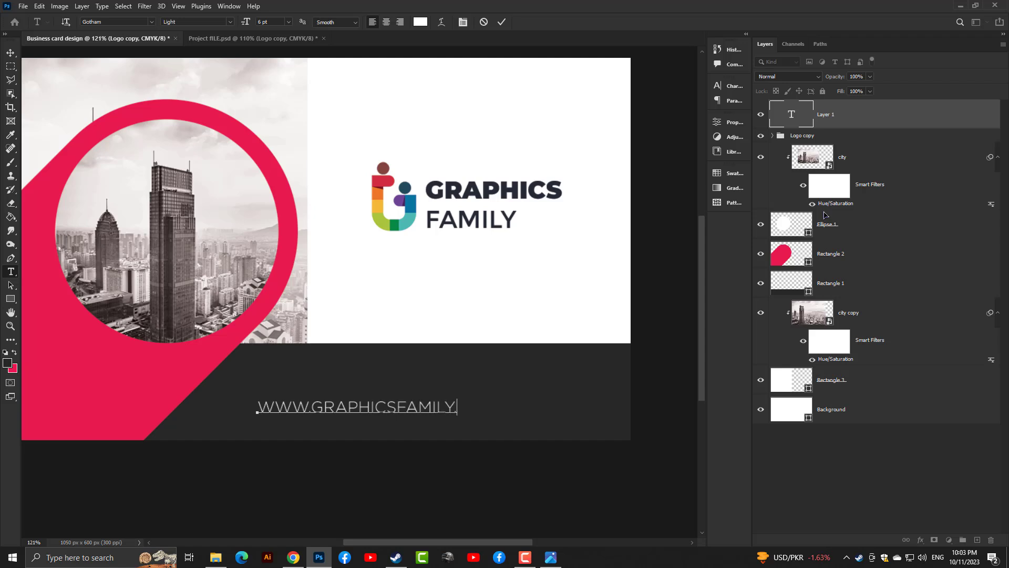
{"action": "type", "text": "ily.com"}
Turn off All Caps for the whole web address so it is set in lowercase.
{"action": "key", "text": "ctrl+a"}
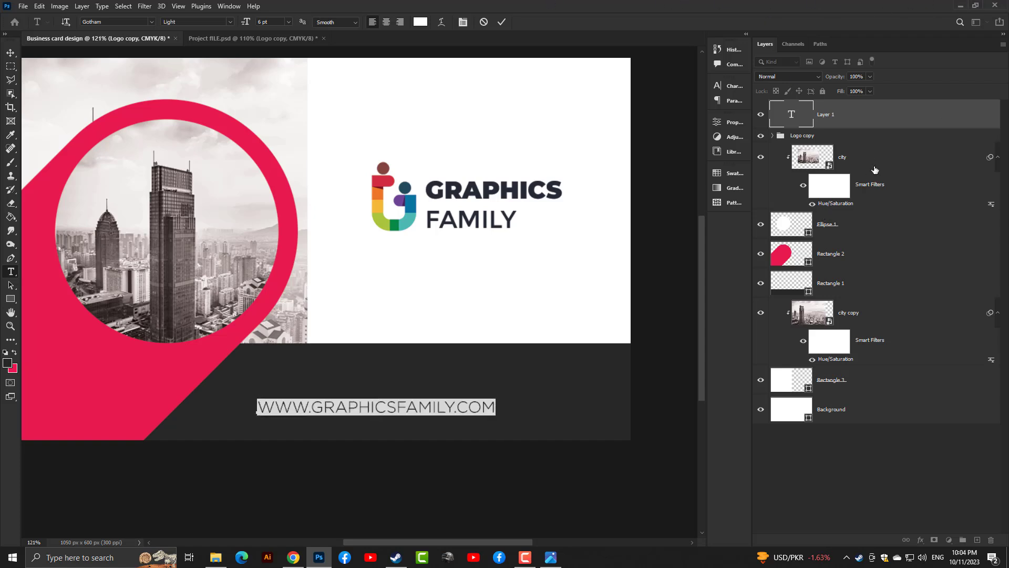
{"action": "left_click", "coordinate": [462, 22]}
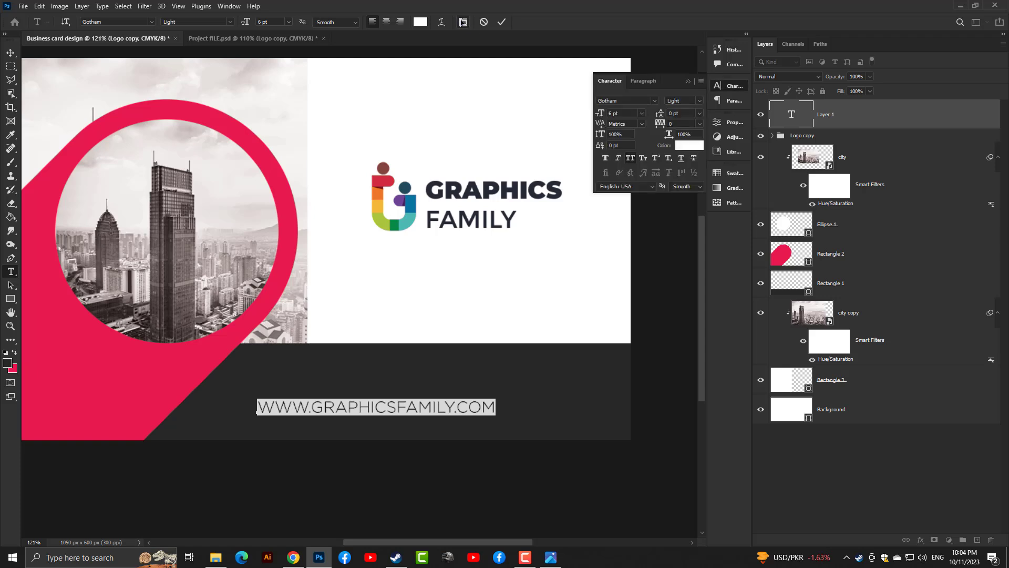
{"action": "left_click", "coordinate": [630, 158]}
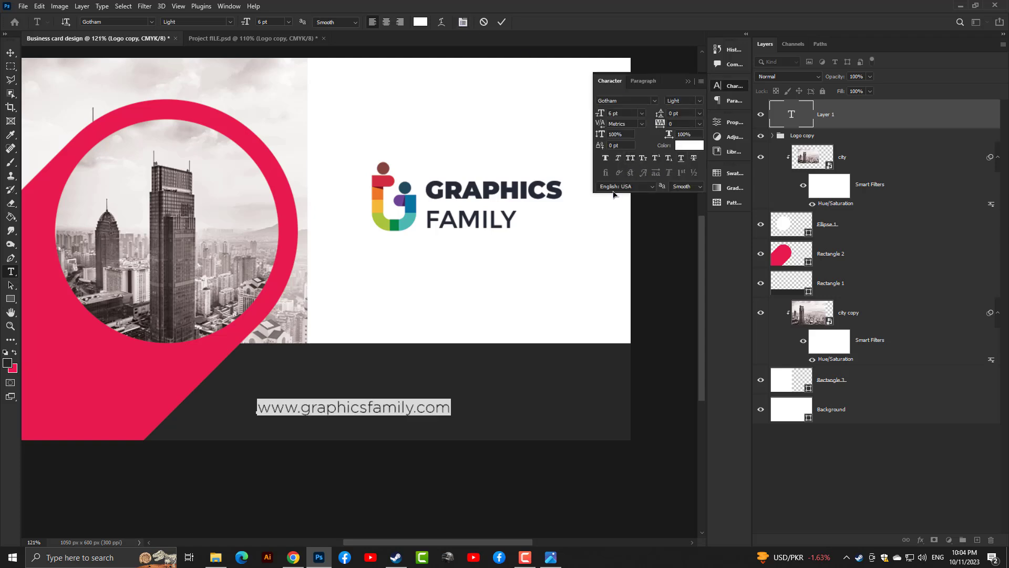
Set the web address in Gotham Book, scale it to about 84% and move it further right in the dark band.
{"action": "left_click", "coordinate": [699, 103]}
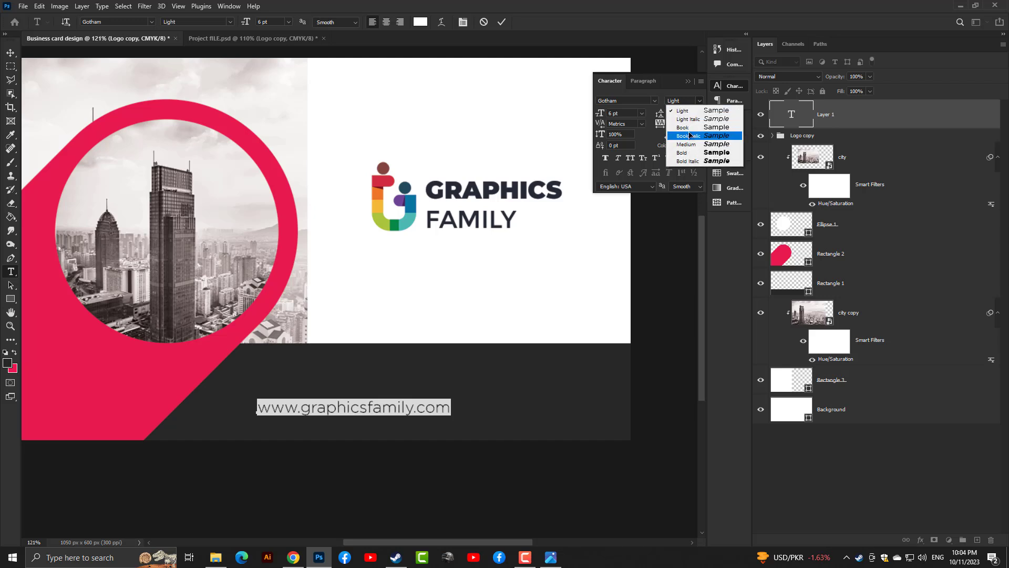
{"action": "left_click", "coordinate": [686, 127]}
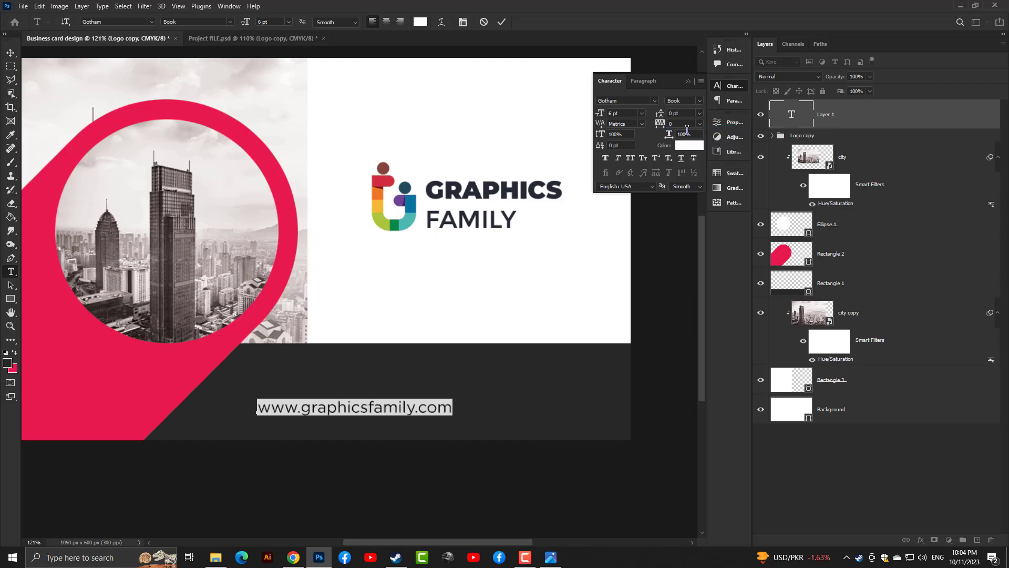
{"action": "left_click", "coordinate": [11, 53]}
{"action": "key", "text": "ctrl+t"}
{"action": "left_click_drag", "start_coordinate": [453, 406], "coordinate": [545, 397]}
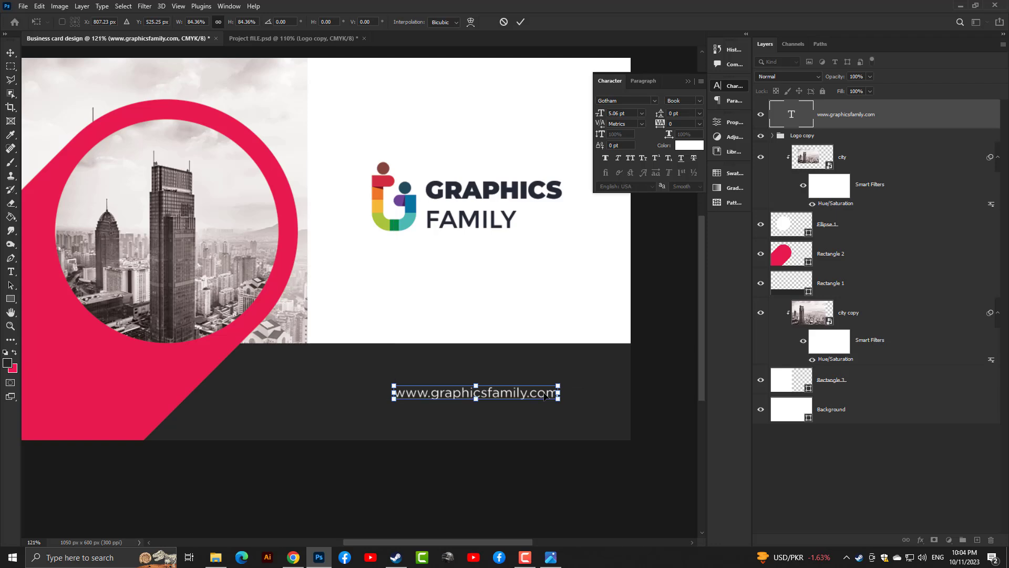
{"action": "scroll", "coordinate": [502, 405], "scroll_direction": "up", "scroll_amount": 3}
{"action": "key", "text": "Return"}
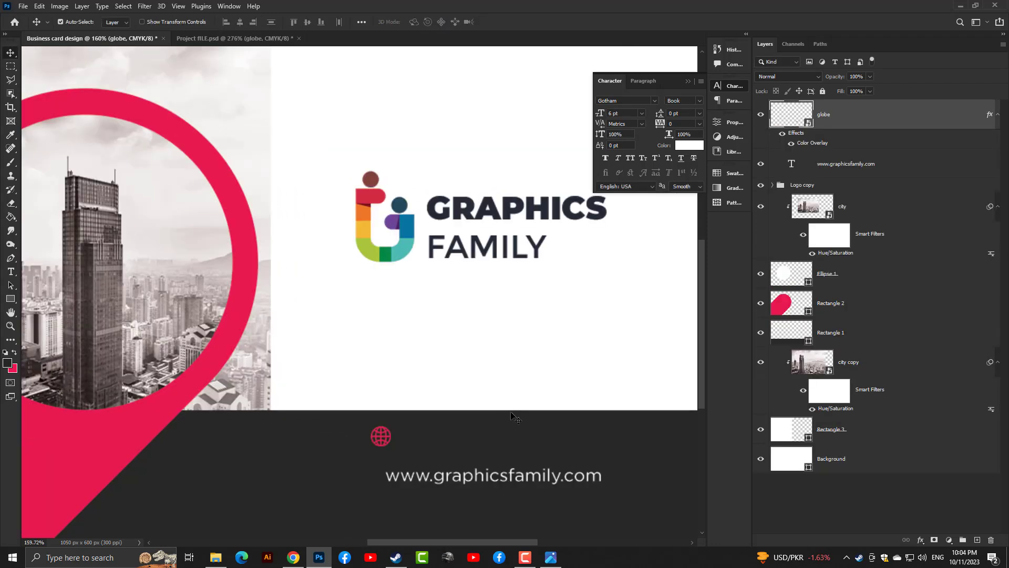
Place the pink globe icon directly before the web address, lined up with the text.
{"action": "scroll", "coordinate": [408, 421], "scroll_direction": "up", "scroll_amount": 4}
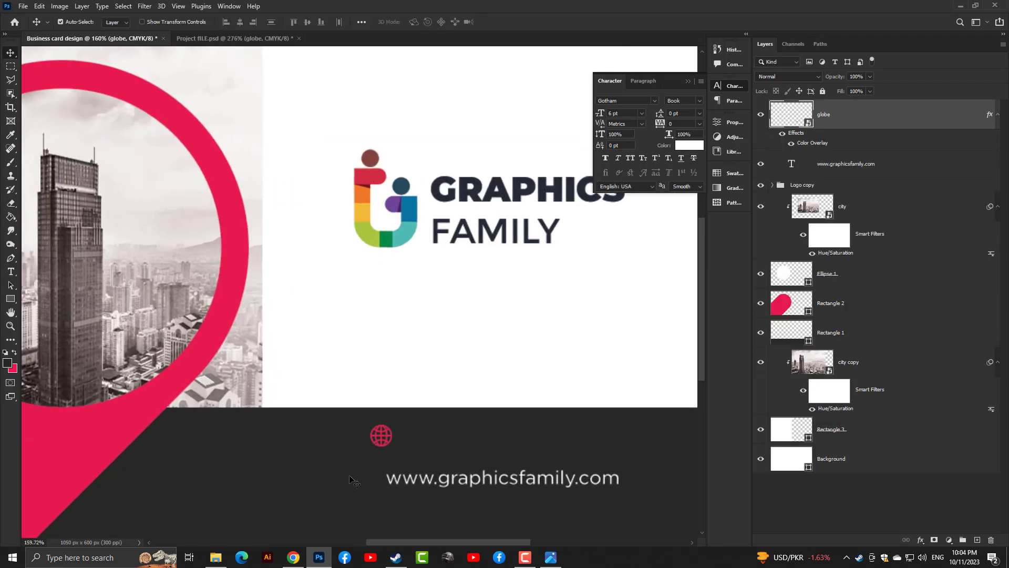
{"action": "left_click_drag", "start_coordinate": [431, 345], "coordinate": [409, 418]}
{"action": "key", "text": "ctrl+0"}
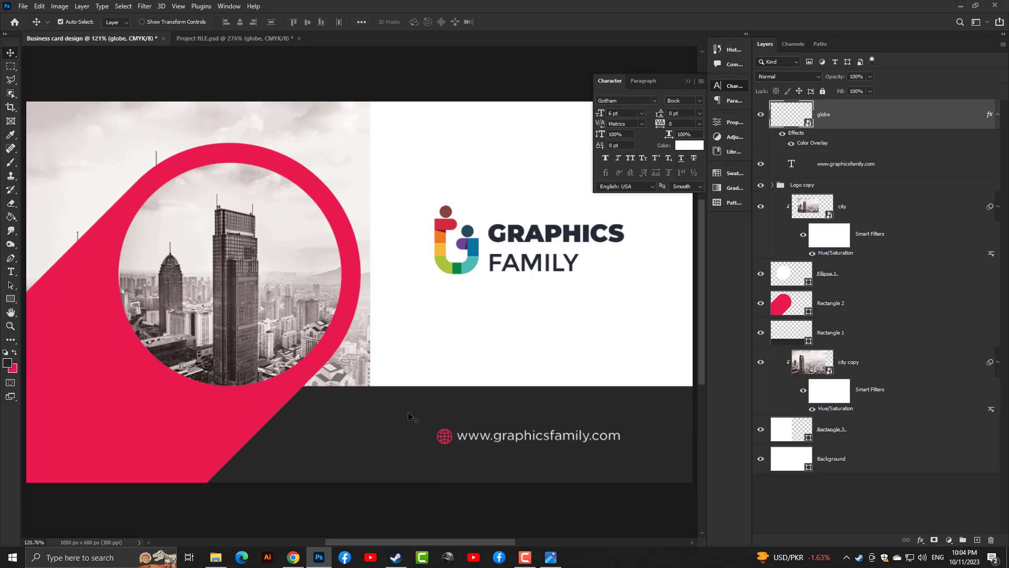
Select the globe and web address together and shift them left within the dark band.
{"action": "left_click", "coordinate": [833, 164]}
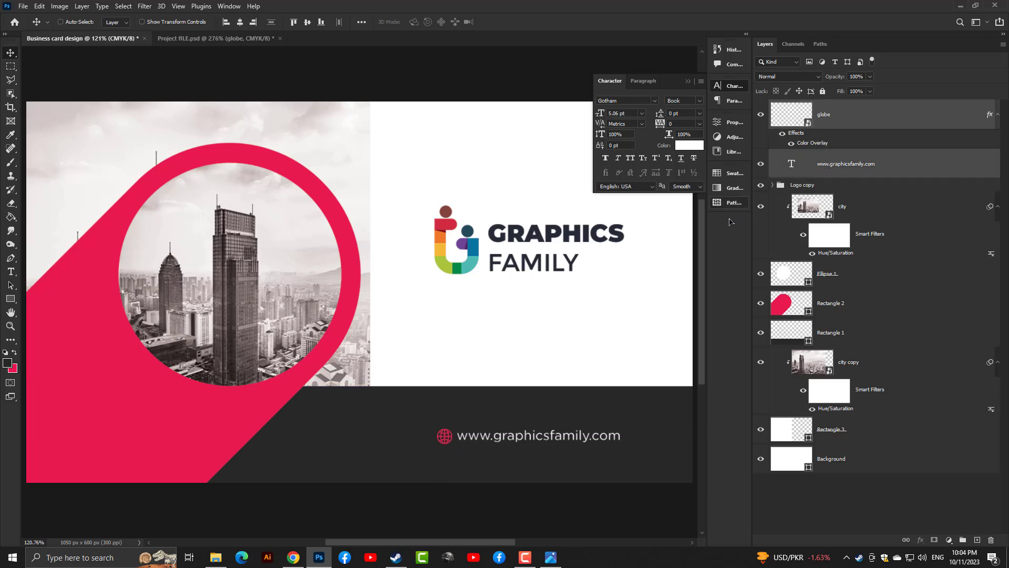
{"action": "key", "text": "ctrl+t"}
{"action": "left_click_drag", "start_coordinate": [561, 439], "coordinate": [519, 434]}
{"action": "key", "text": "Return"}
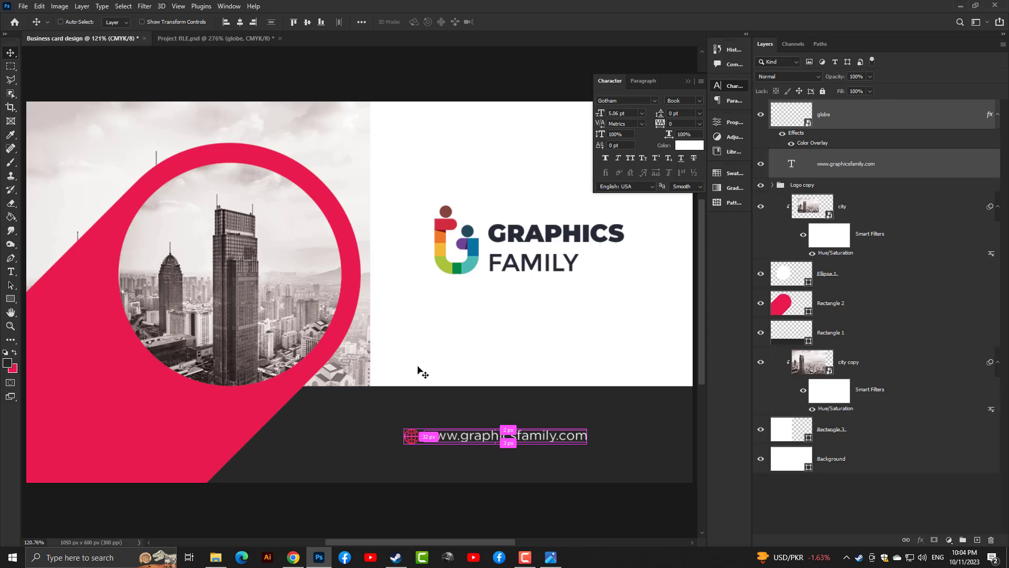
Scale the globe and web address together to about 104% and align them beneath the logo, matching its width.
{"action": "scroll", "coordinate": [404, 342], "scroll_direction": "down", "scroll_amount": 2}
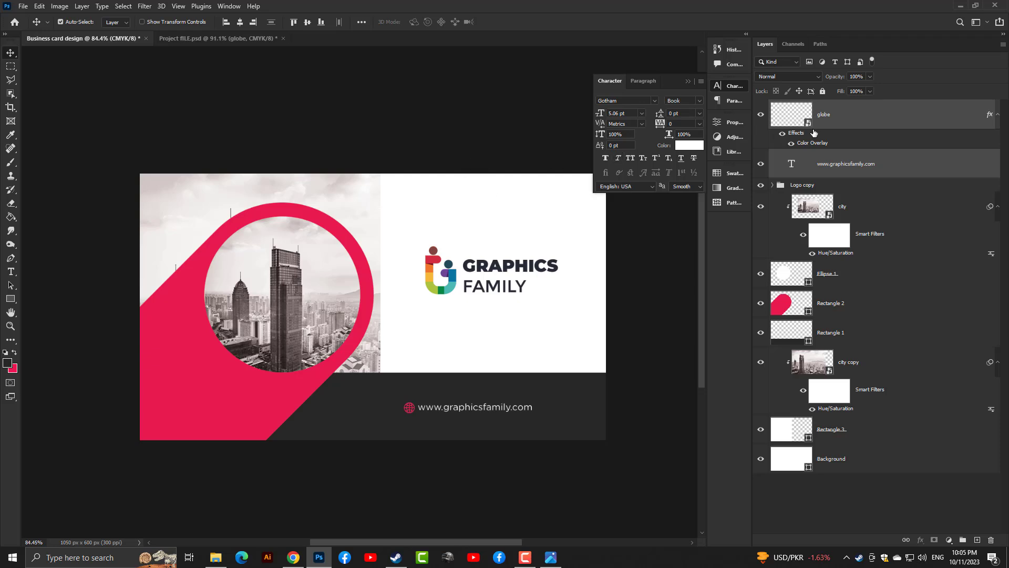
{"action": "key", "text": "ctrl+t"}
{"action": "scroll", "coordinate": [516, 403], "scroll_direction": "up", "scroll_amount": 2}
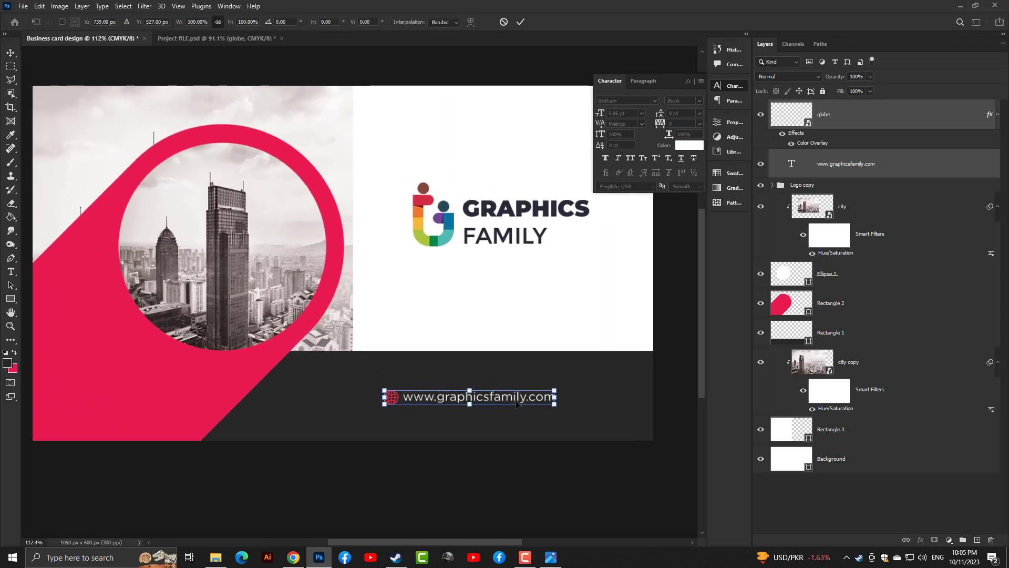
{"action": "left_click_drag", "start_coordinate": [516, 404], "coordinate": [590, 398]}
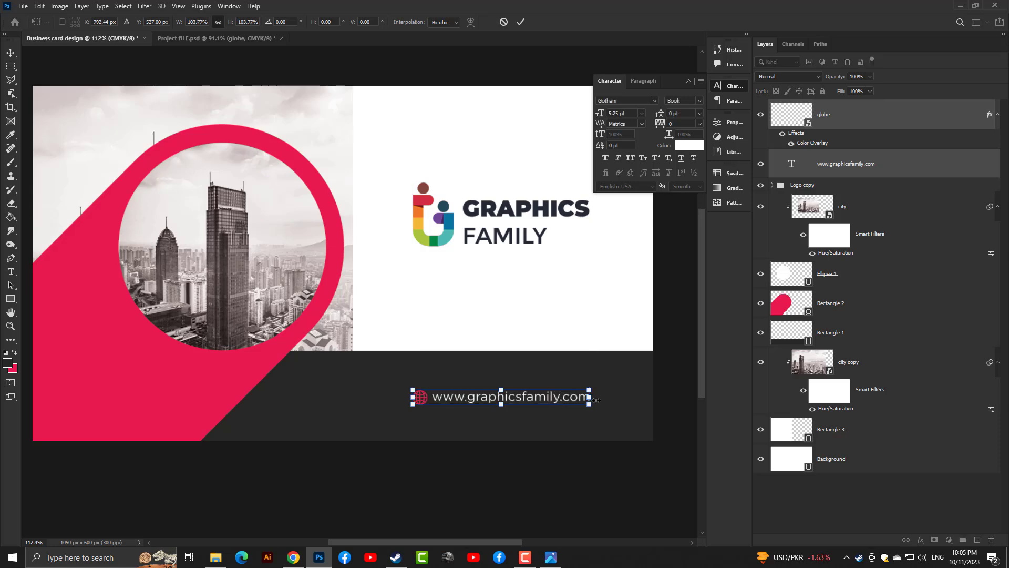
{"action": "key", "text": "Return"}
{"action": "scroll", "coordinate": [597, 400], "scroll_direction": "up", "scroll_amount": 1}
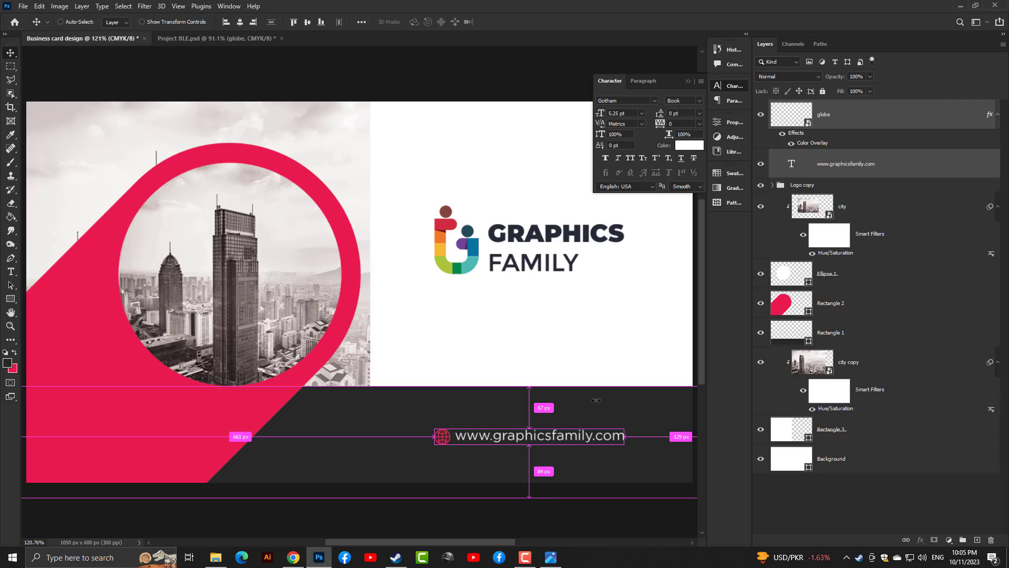
{"action": "scroll", "coordinate": [597, 401], "scroll_direction": "down", "scroll_amount": 2}
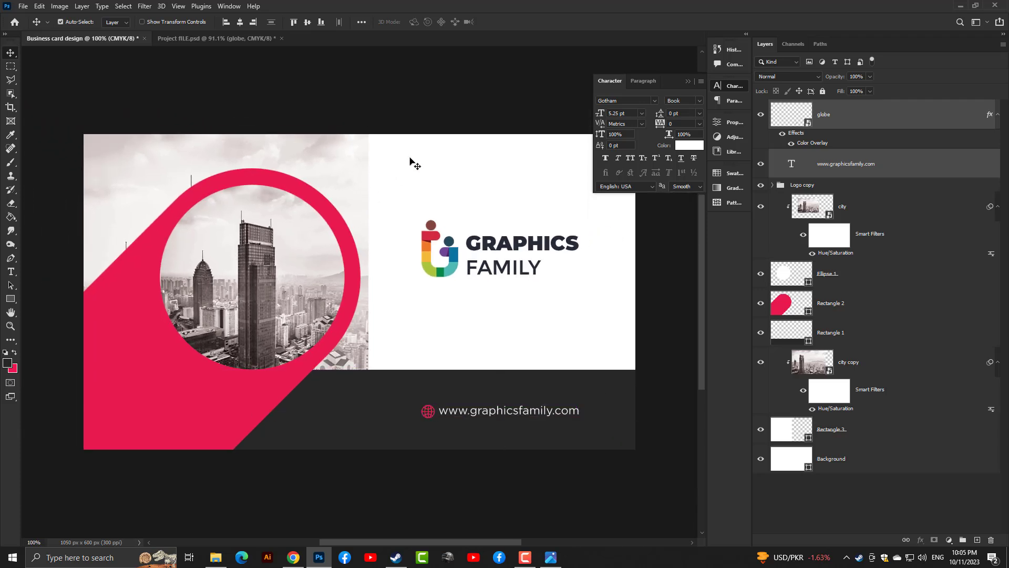
Group all layers from the globe down to Background and name the group Front Side.
{"action": "left_click", "coordinate": [840, 114]}
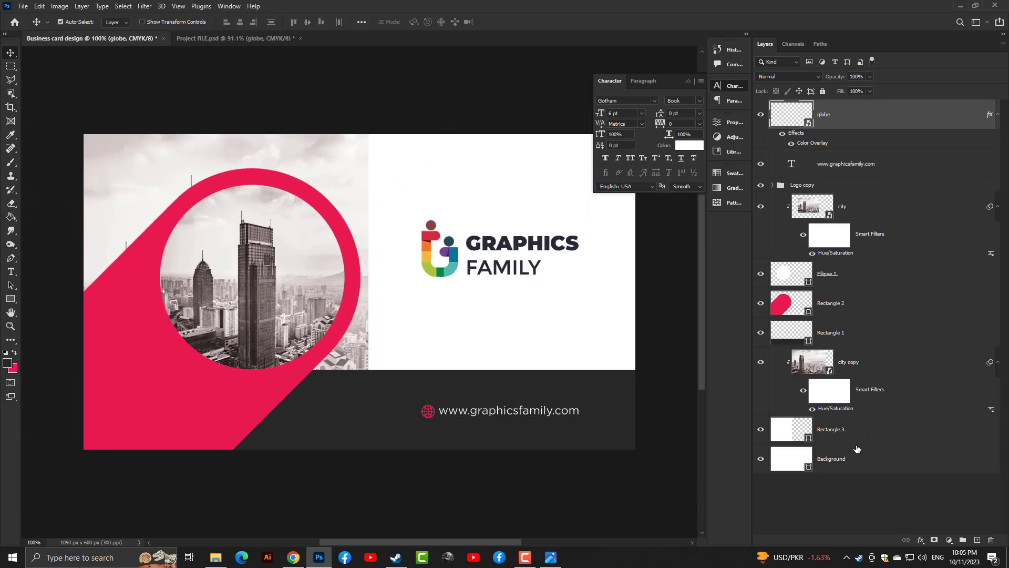
{"action": "left_click", "coordinate": [857, 460], "text": "shift"}
{"action": "left_click", "coordinate": [963, 541]}
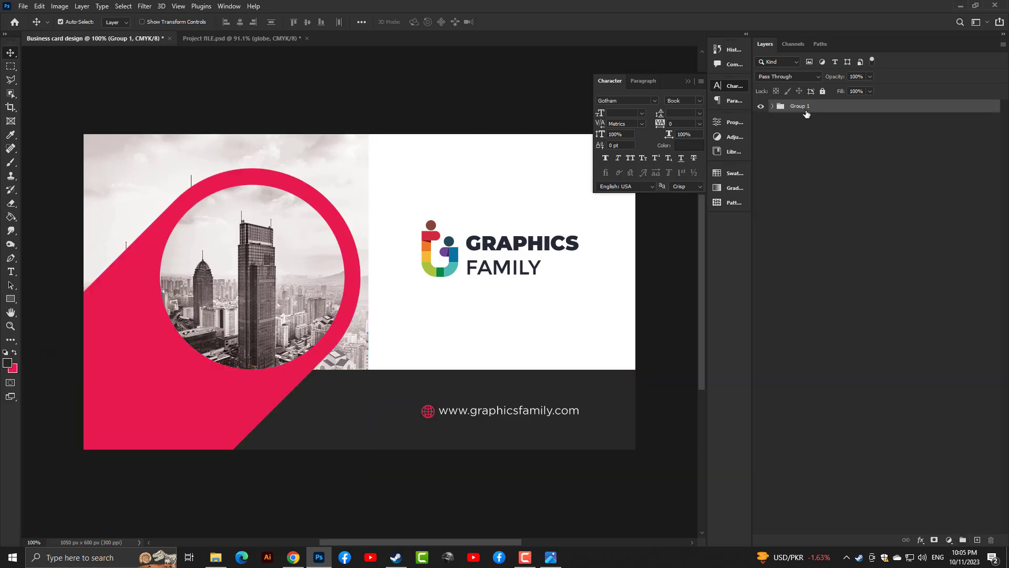
{"action": "double_click", "coordinate": [801, 106]}
{"action": "type", "text": "Front Side"}
{"action": "key", "text": "Return"}
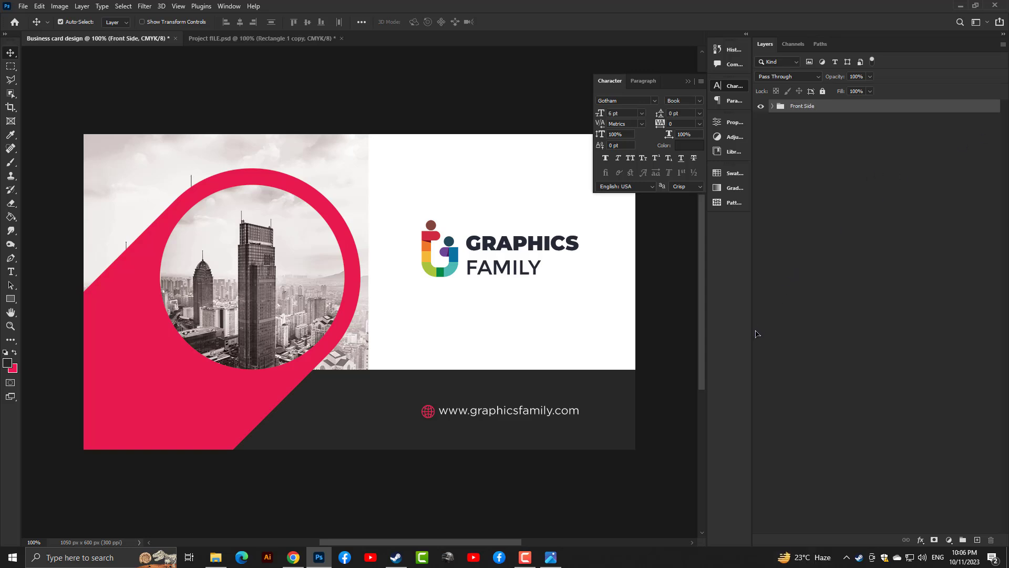
Change the fill of the Background shape in the Front Side group to off-white (#fafbfb).
{"action": "left_click", "coordinate": [772, 106]}
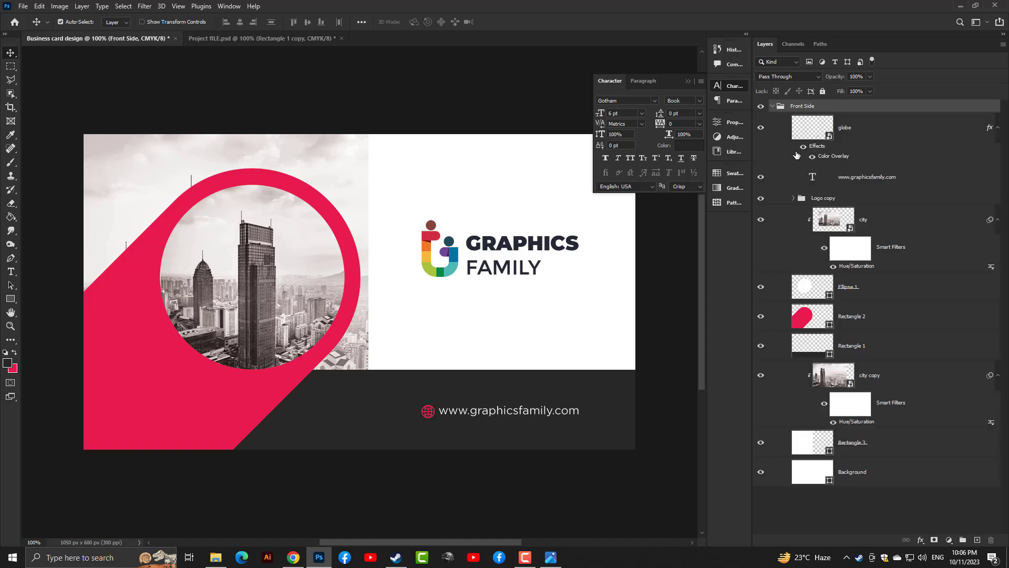
{"action": "double_click", "coordinate": [813, 465]}
{"action": "left_click_drag", "start_coordinate": [621, 241], "coordinate": [539, 219]}
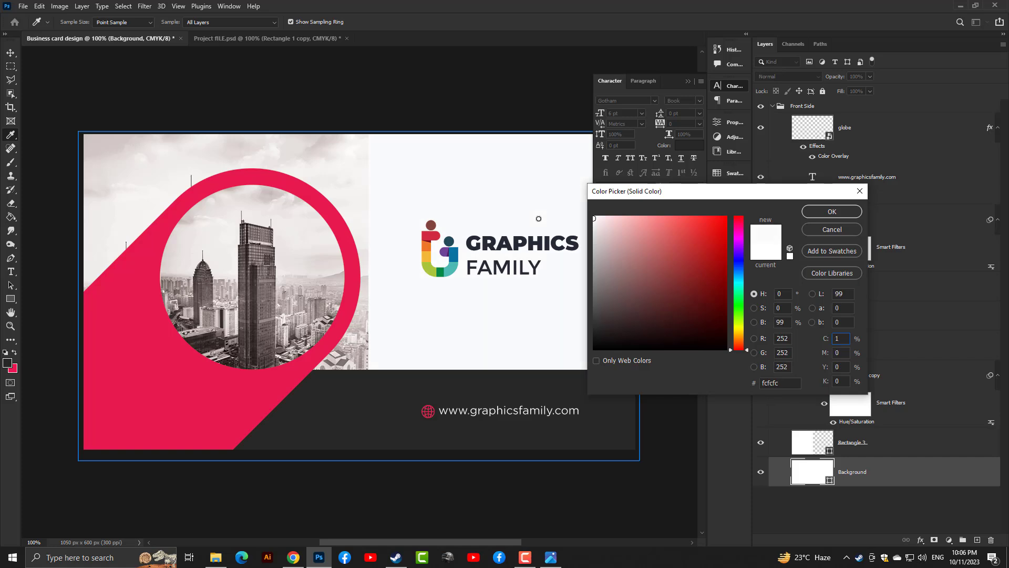
{"action": "left_click", "coordinate": [830, 216]}
{"action": "left_click", "coordinate": [773, 107]}
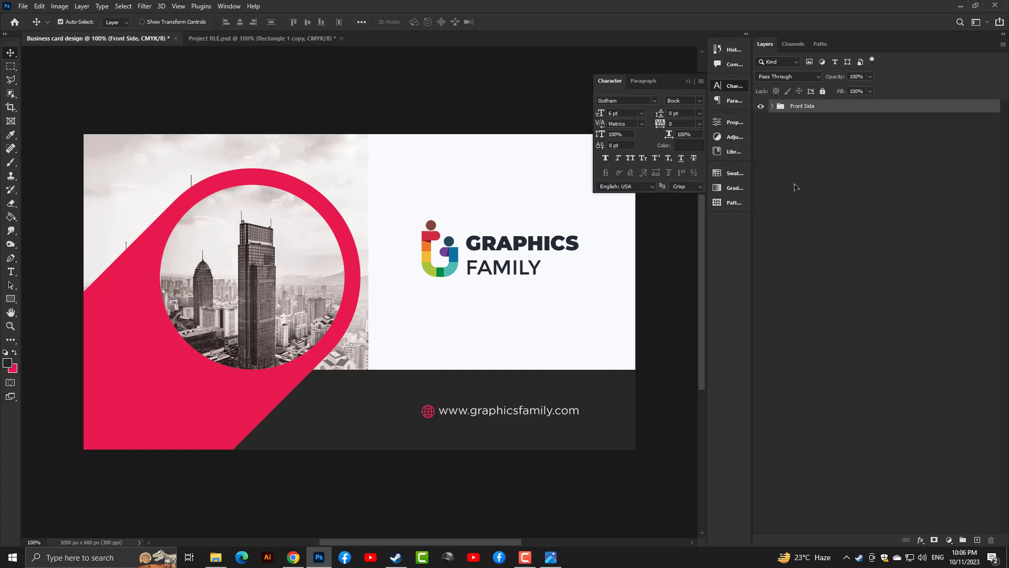
Draw a rectangle about 1074 x 625 px above the Front Side group, covering the whole card.
{"action": "left_click", "coordinate": [795, 187]}
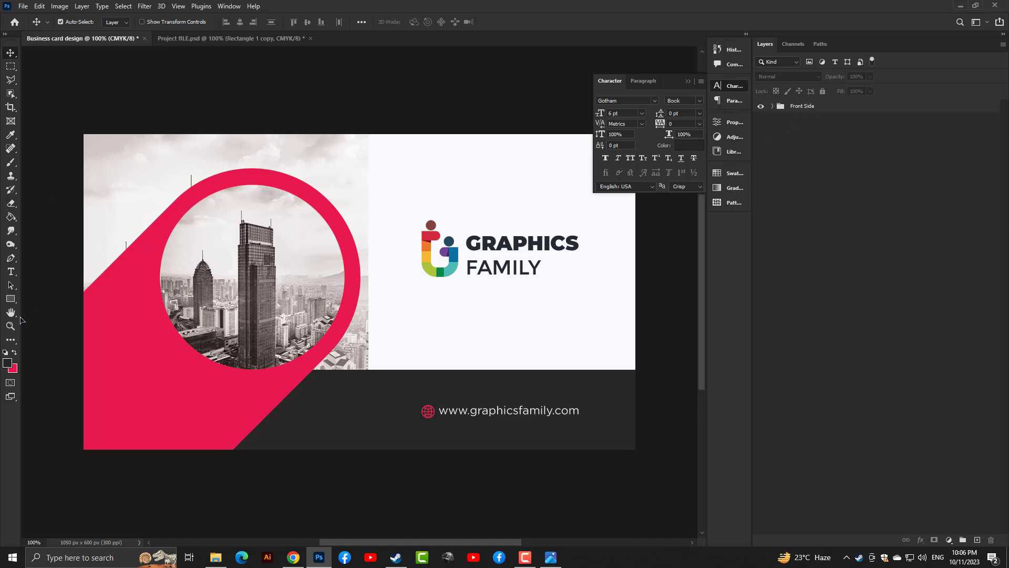
{"action": "left_click", "coordinate": [11, 299]}
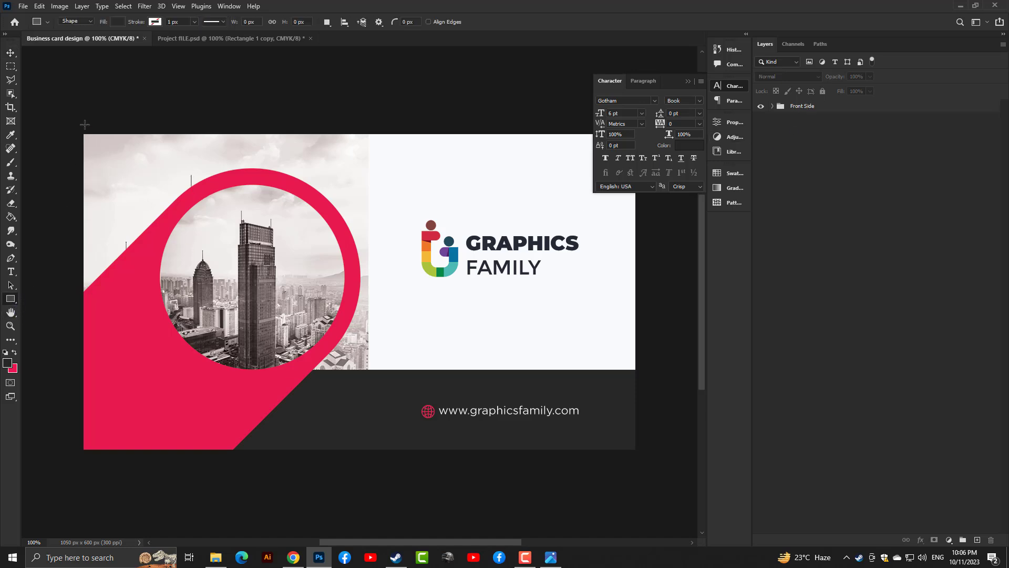
{"action": "left_click_drag", "start_coordinate": [77, 127], "coordinate": [641, 453]}
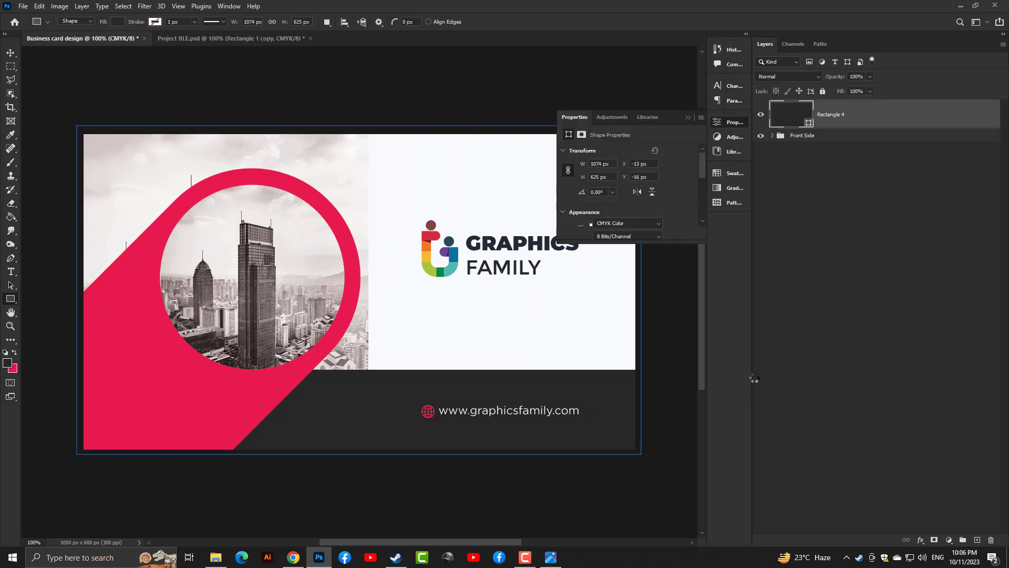
Copy the hex colour code fafbfb from the Background shape inside the Front Side group.
{"action": "left_click", "coordinate": [774, 136]}
{"action": "left_click", "coordinate": [762, 116]}
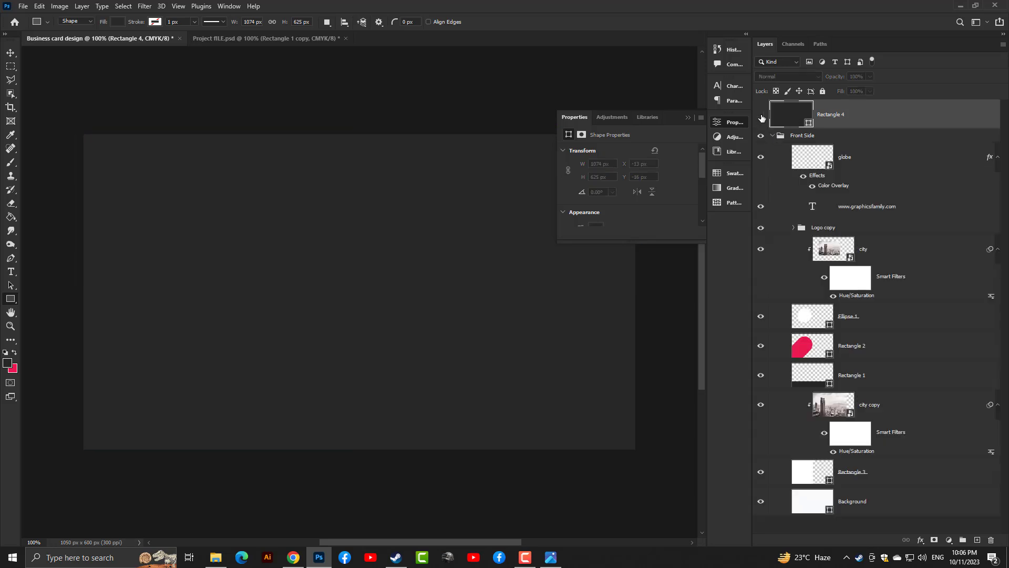
{"action": "left_click", "coordinate": [763, 117]}
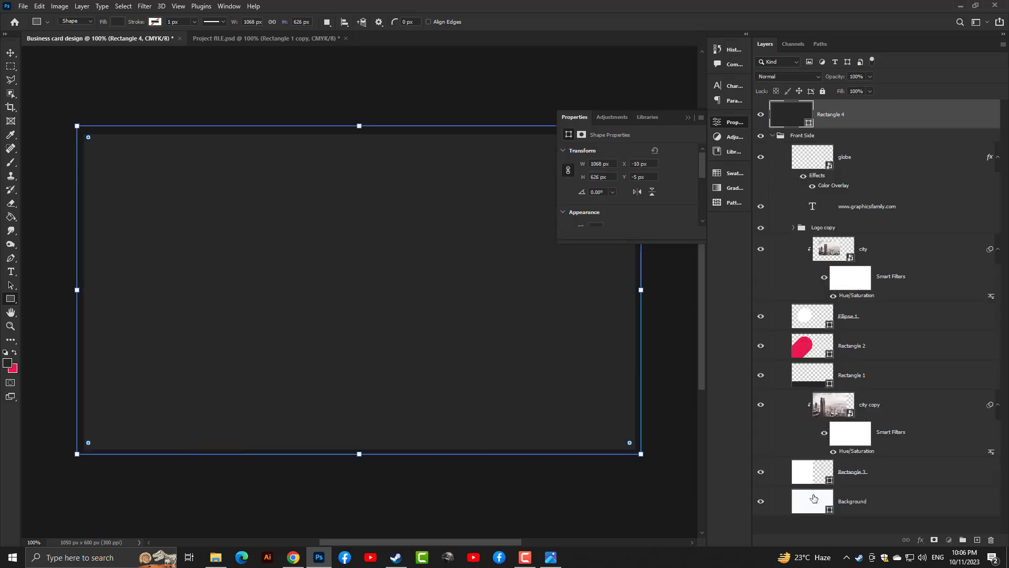
{"action": "double_click", "coordinate": [814, 510]}
{"action": "double_click", "coordinate": [787, 383]}
{"action": "key", "text": "ctrl+c"}
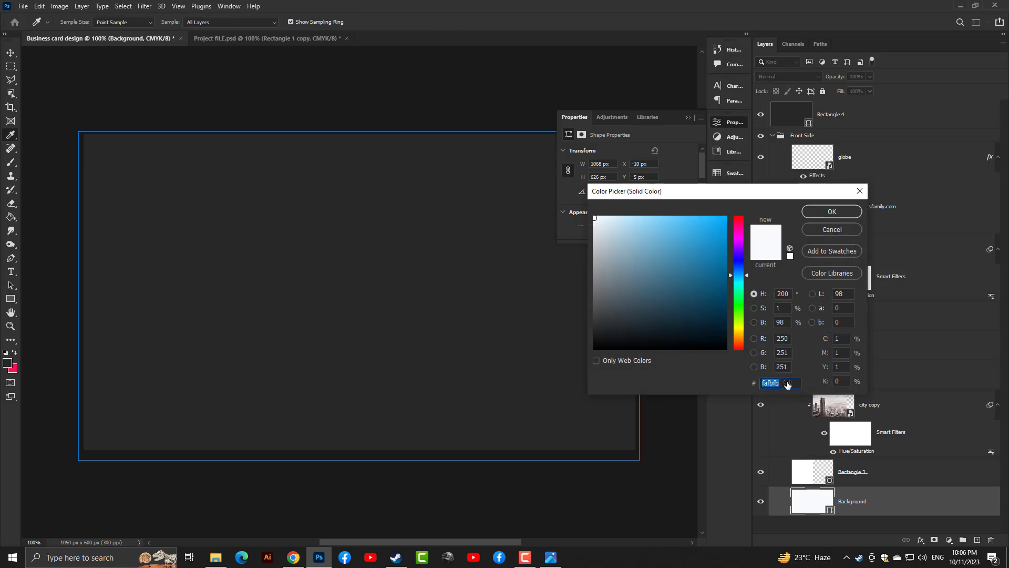
{"action": "left_click", "coordinate": [832, 211]}
Fill the new full-card rectangle with the copied off-white fafbfb and collapse the Front Side group.
{"action": "double_click", "coordinate": [789, 121]}
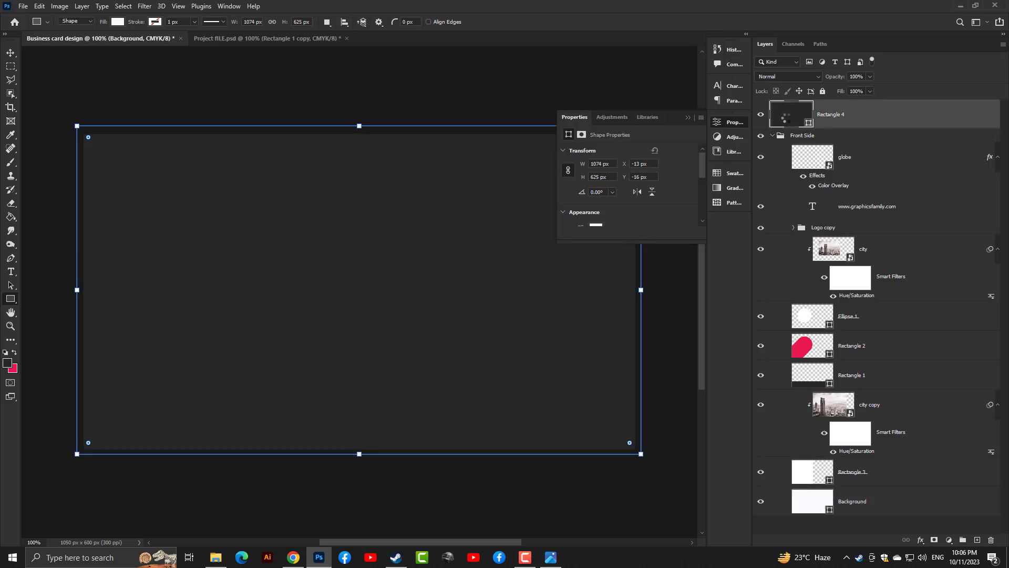
{"action": "double_click", "coordinate": [789, 382]}
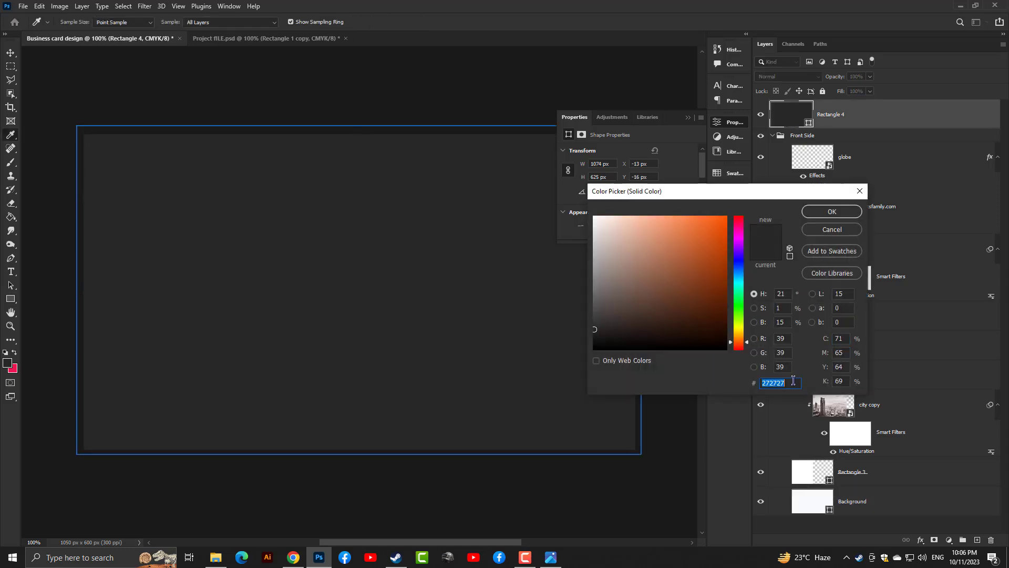
{"action": "key", "text": "ctrl+v"}
{"action": "left_click", "coordinate": [823, 213]}
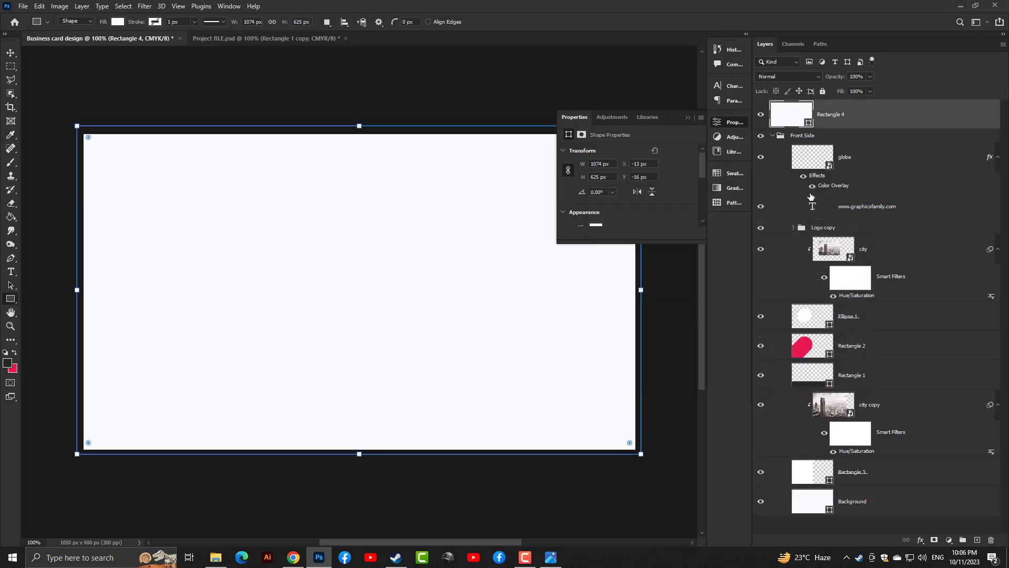
{"action": "left_click", "coordinate": [772, 137]}
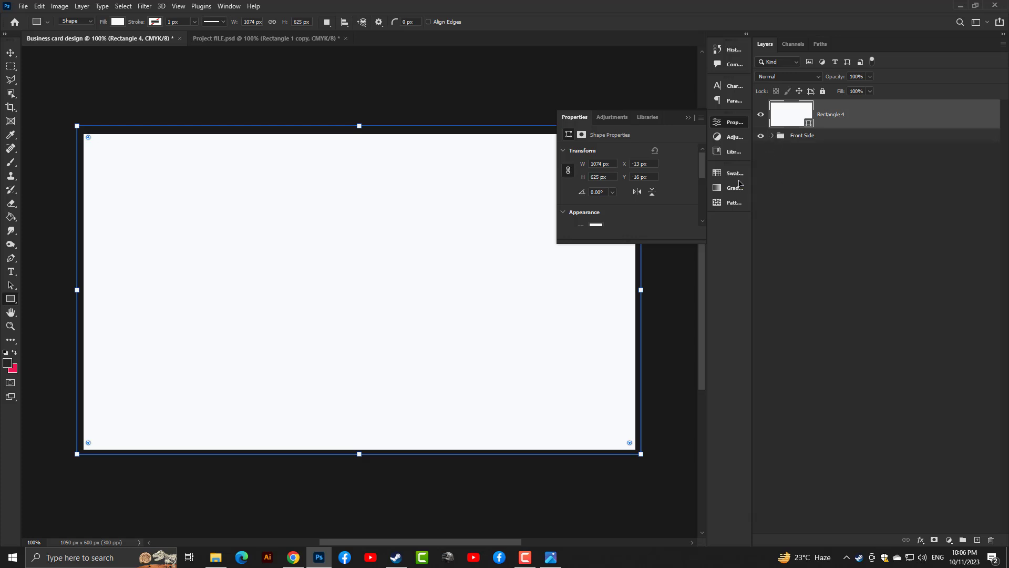
Show the rulers and place a vertical guide at the horizontal centre of the card.
{"action": "left_click", "coordinate": [10, 53]}
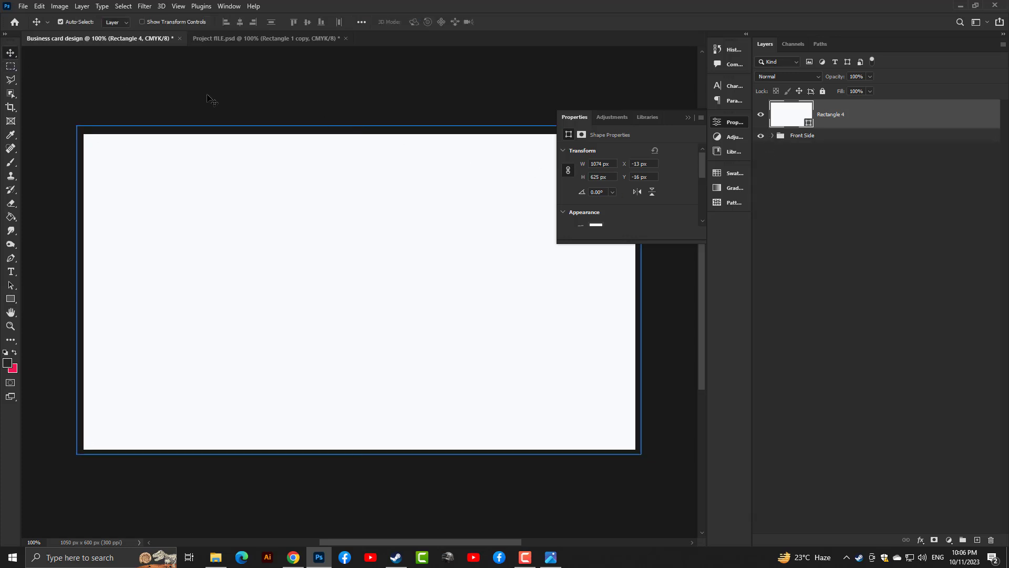
{"action": "left_click", "coordinate": [688, 117]}
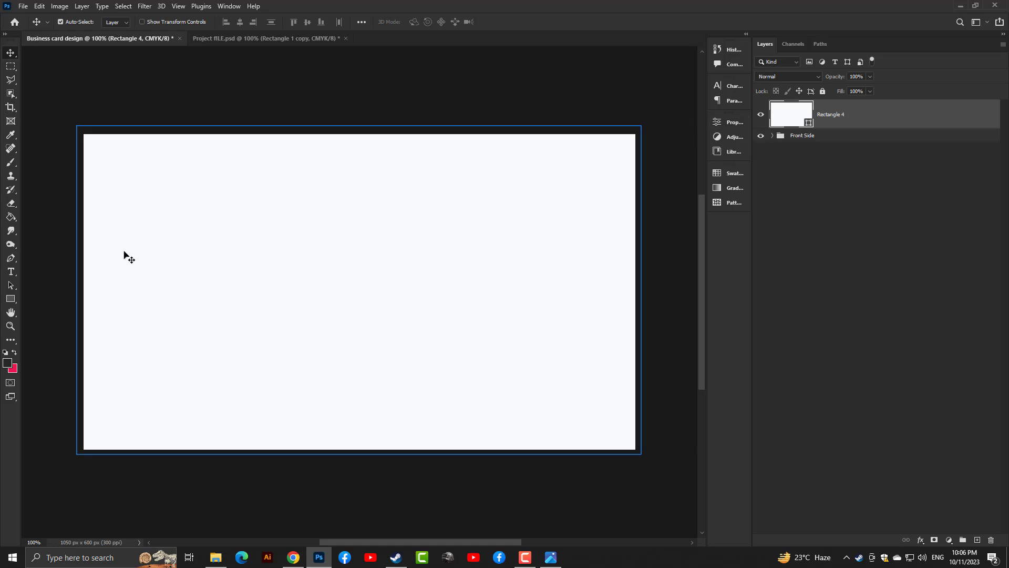
{"action": "key", "text": "ctrl+r"}
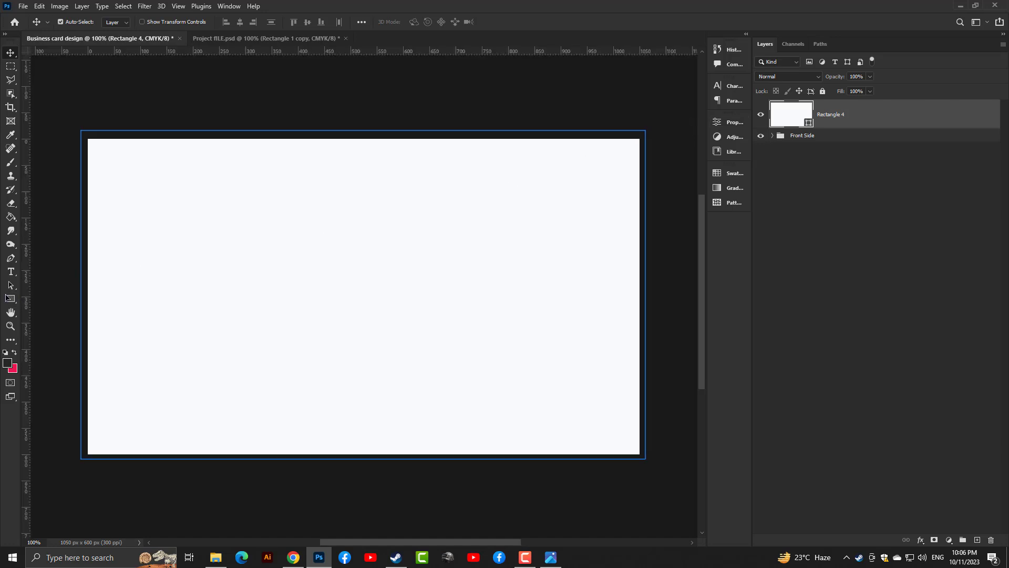
{"action": "left_click_drag", "start_coordinate": [86, 307], "coordinate": [364, 345]}
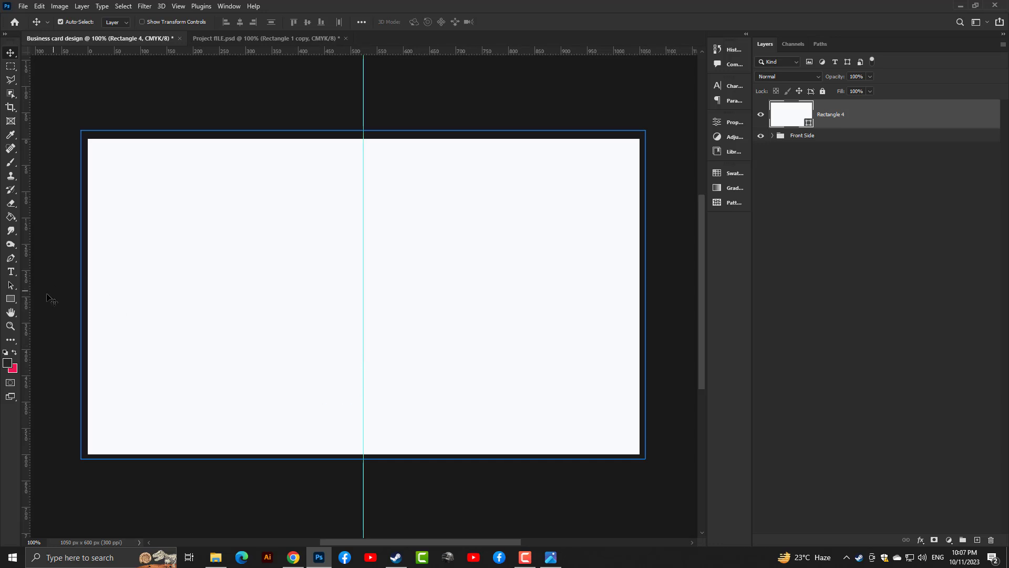
Draw a separate rectangle about 543 x 644 px covering the card's right half from the centre guide.
{"action": "left_click", "coordinate": [11, 299]}
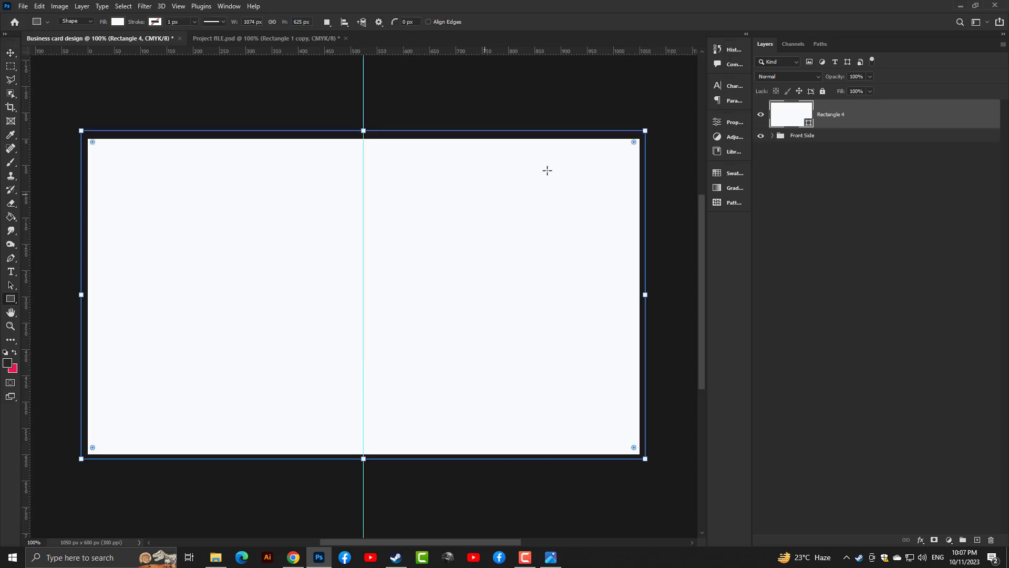
{"action": "left_click", "coordinate": [798, 213]}
{"action": "left_click_drag", "start_coordinate": [649, 130], "coordinate": [362, 467]}
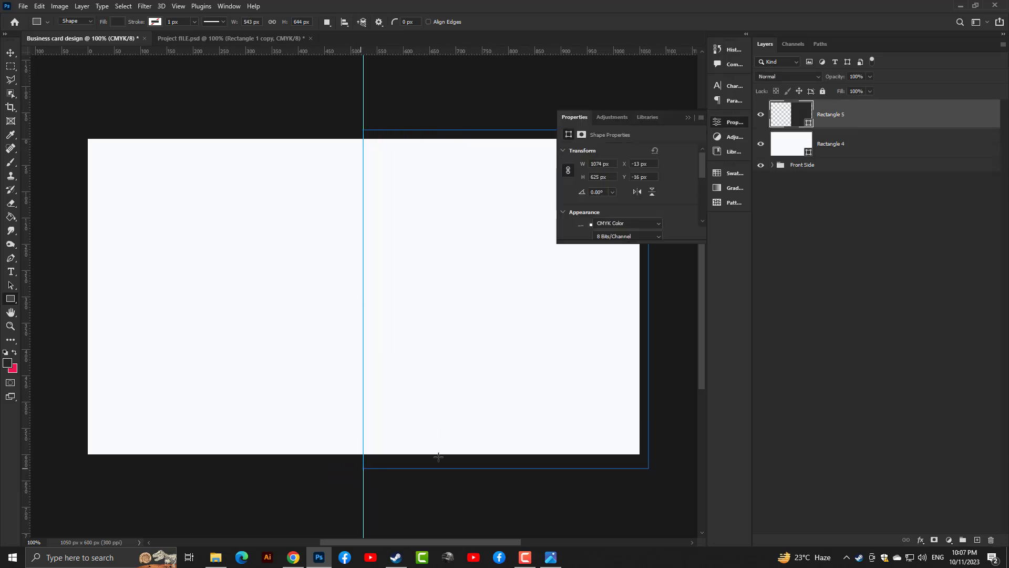
Fill the rectangle covering the card's right half with light grey dcdbdb.
{"action": "left_click", "coordinate": [11, 54]}
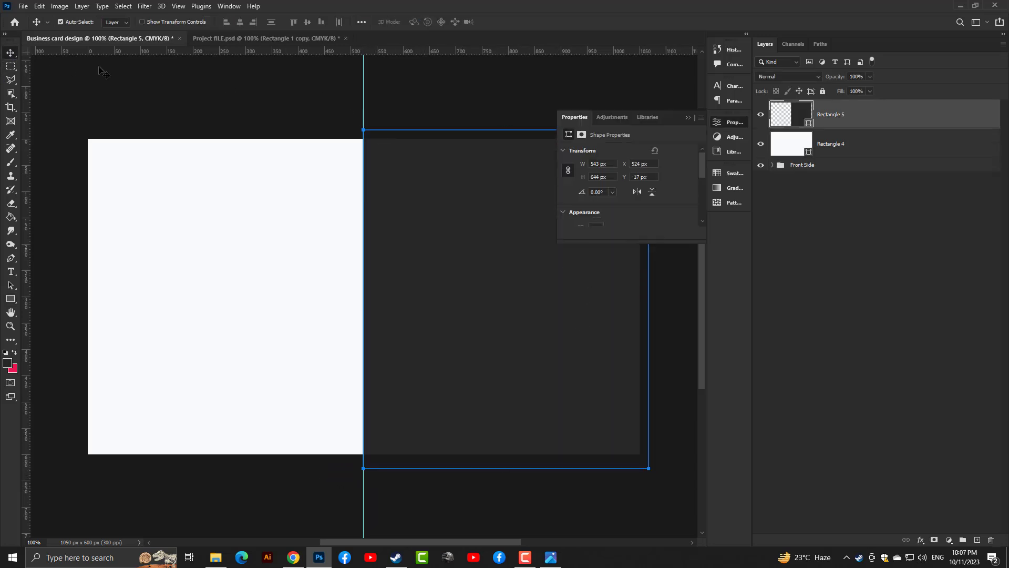
{"action": "left_click", "coordinate": [687, 118]}
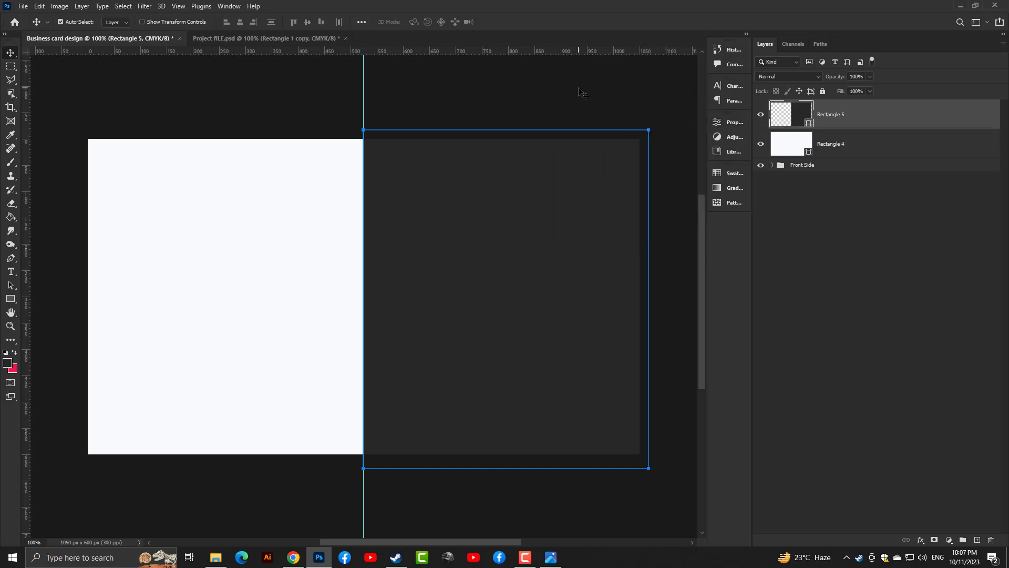
{"action": "double_click", "coordinate": [800, 112]}
{"action": "double_click", "coordinate": [795, 382]}
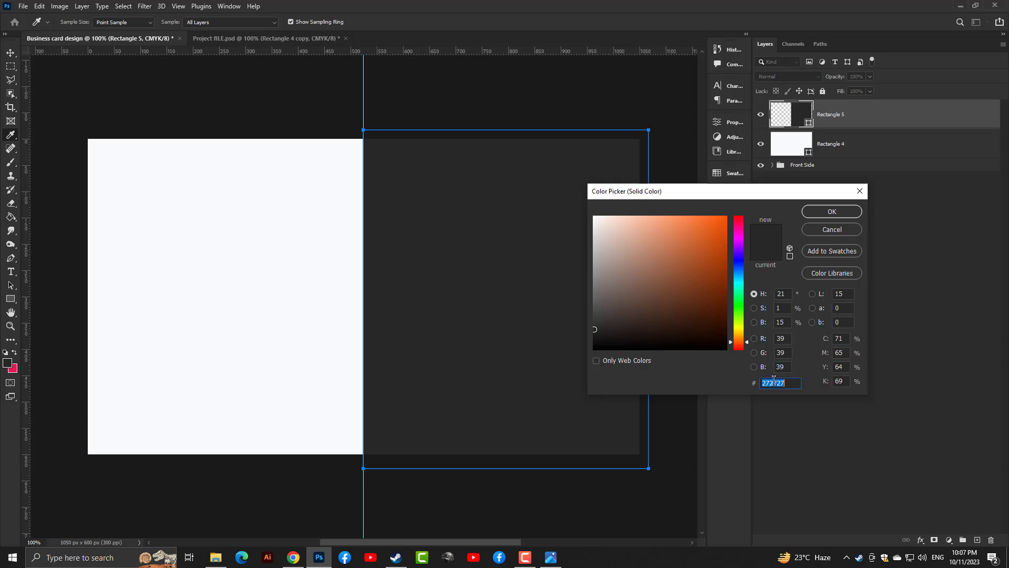
{"action": "right_click", "coordinate": [773, 381]}
{"action": "left_click", "coordinate": [798, 425]}
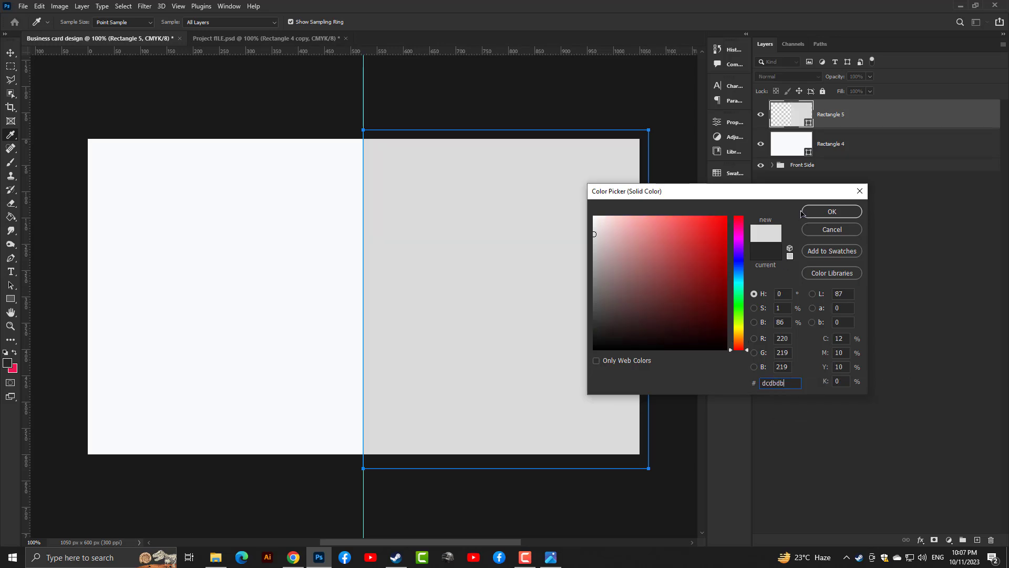
{"action": "left_click", "coordinate": [832, 211]}
{"action": "left_click", "coordinate": [105, 83]}
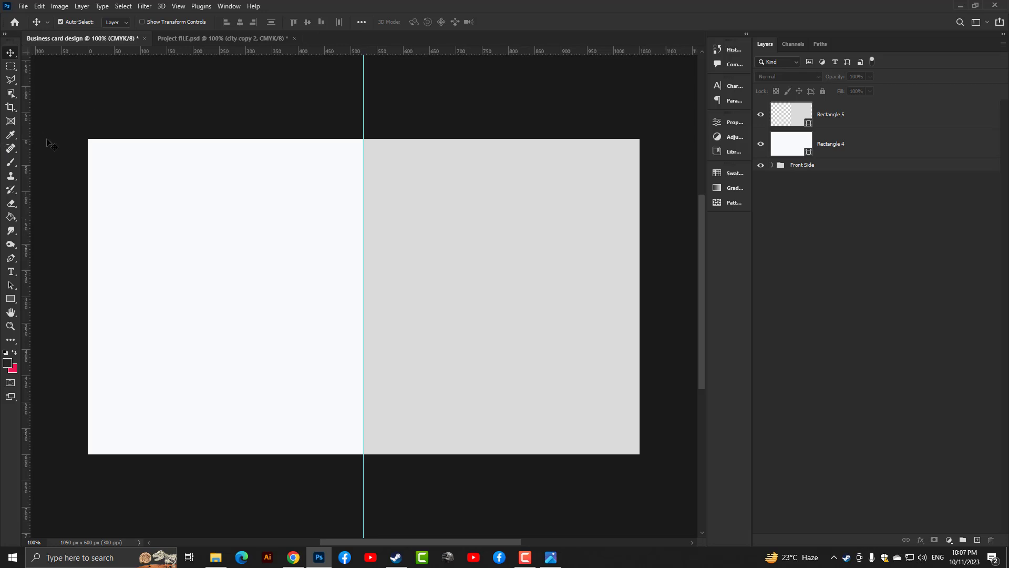
Draw a dark rectangle about 545 x 177 px across the lower part of the card's right half.
{"action": "left_click", "coordinate": [14, 301]}
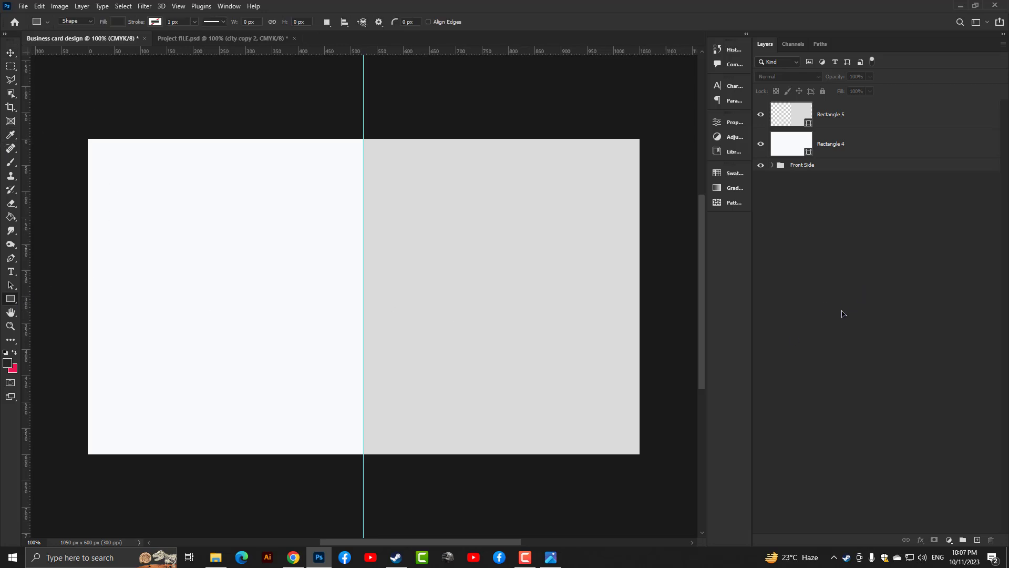
{"action": "left_click_drag", "start_coordinate": [650, 466], "coordinate": [363, 372]}
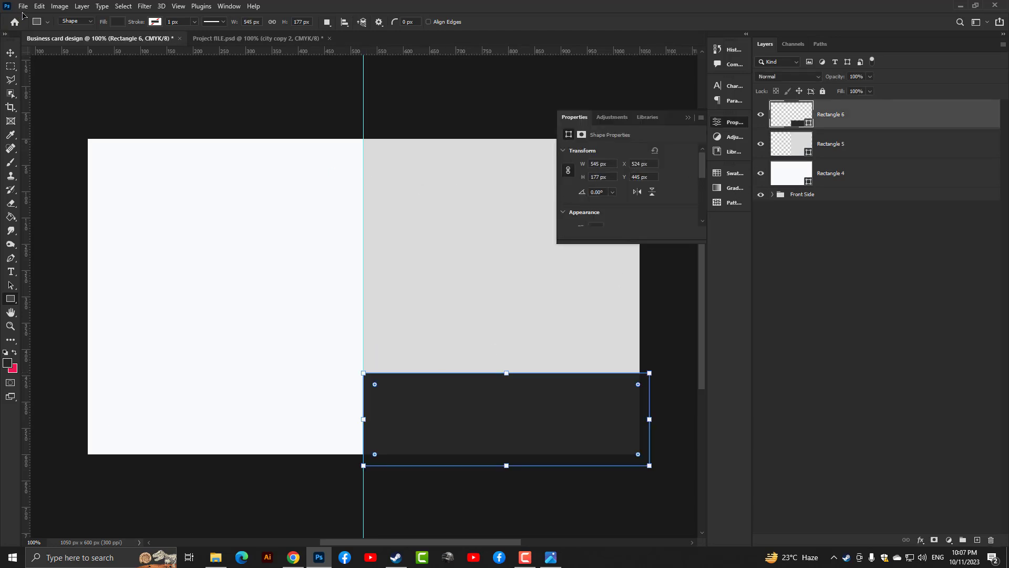
{"action": "left_click", "coordinate": [11, 53]}
{"action": "left_click", "coordinate": [298, 99]}
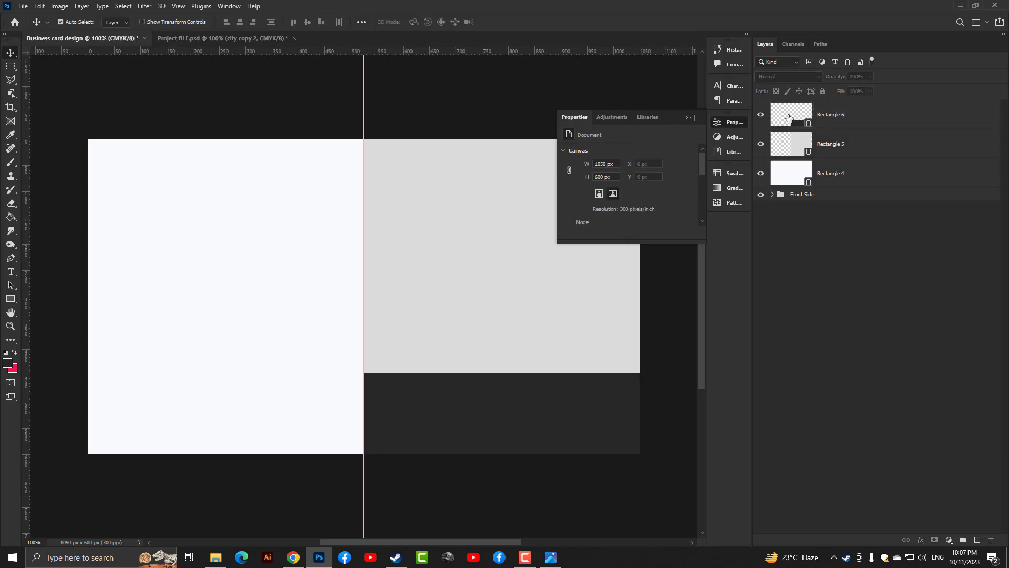
{"action": "left_click", "coordinate": [689, 118]}
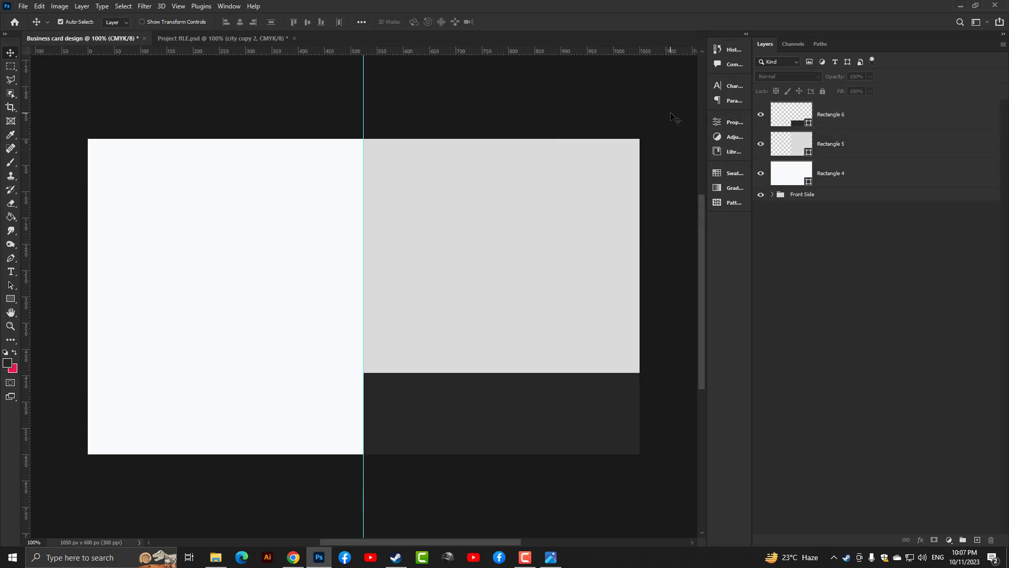
Duplicate the pink rounded Rectangle 2 from the Front Side group to the top of the layer stack and flip it horizontally.
{"action": "left_click", "coordinate": [771, 199]}
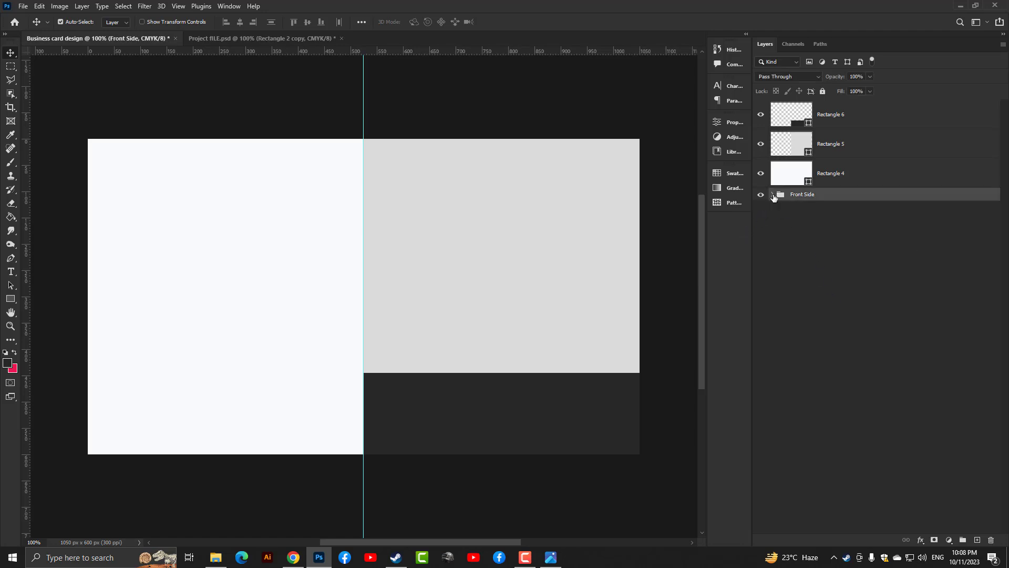
{"action": "left_click", "coordinate": [773, 195]}
{"action": "scroll", "coordinate": [895, 353], "scroll_direction": "down", "scroll_amount": 2}
{"action": "left_click_drag", "start_coordinate": [894, 363], "coordinate": [867, 116]}
{"action": "key", "text": "ctrl+t"}
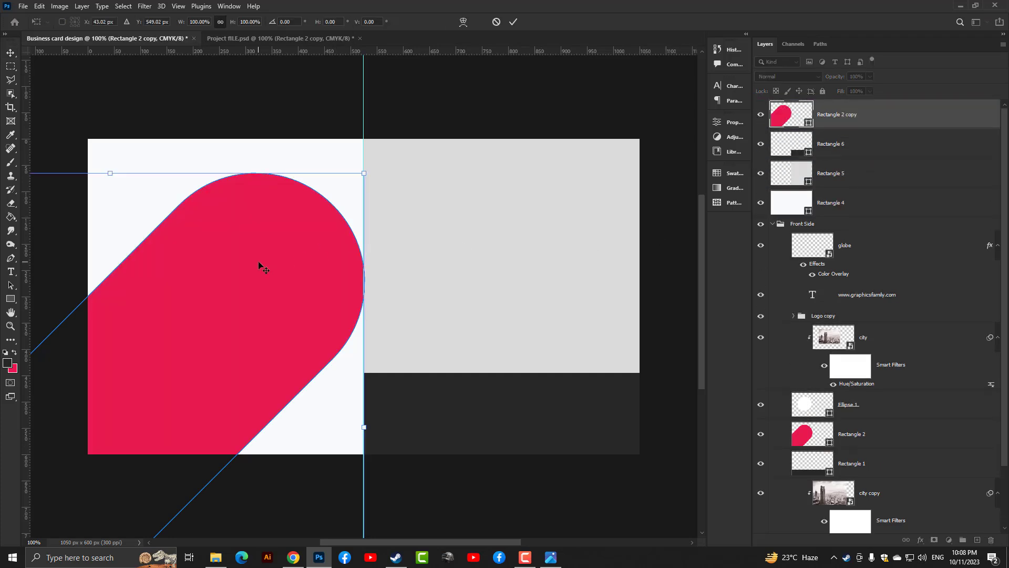
{"action": "right_click", "coordinate": [258, 268]}
{"action": "left_click", "coordinate": [294, 468]}
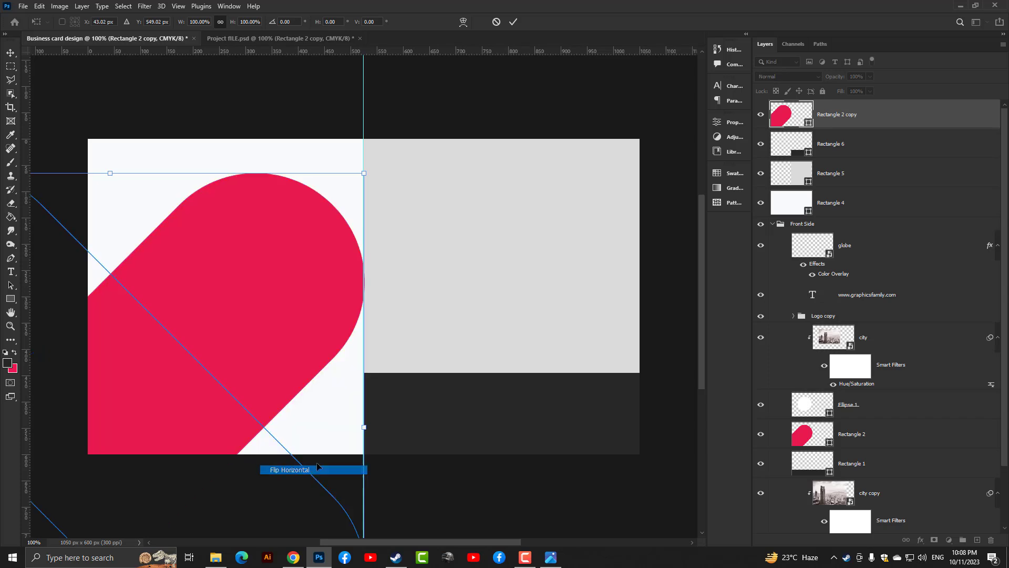
Move the mirrored pink shape onto the card's right half and scale it down proportionally to about 85.55%.
{"action": "left_click_drag", "start_coordinate": [155, 339], "coordinate": [656, 404]}
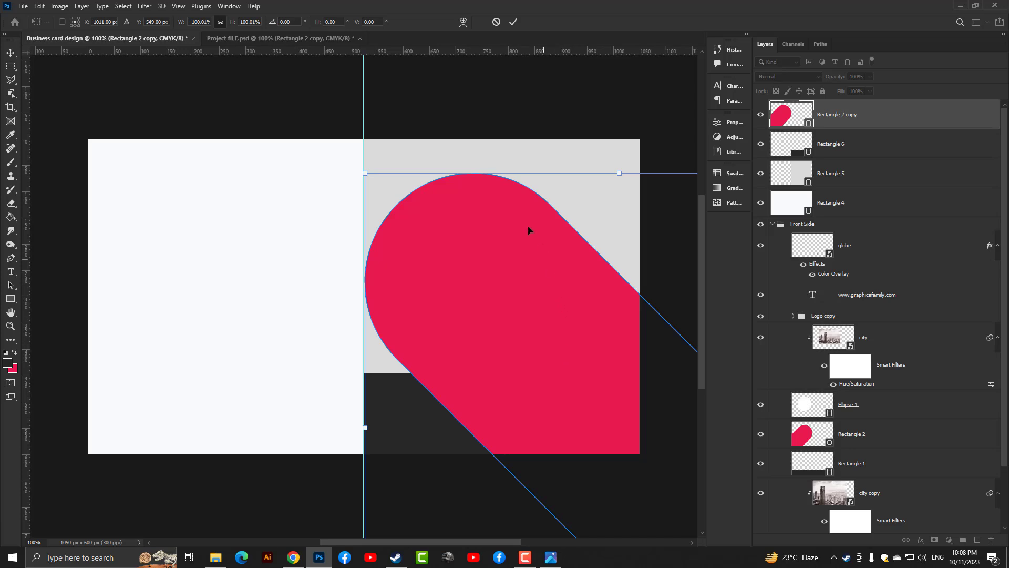
{"action": "left_click_drag", "start_coordinate": [622, 172], "coordinate": [606, 209]}
{"action": "left_click_drag", "start_coordinate": [581, 341], "coordinate": [557, 324]}
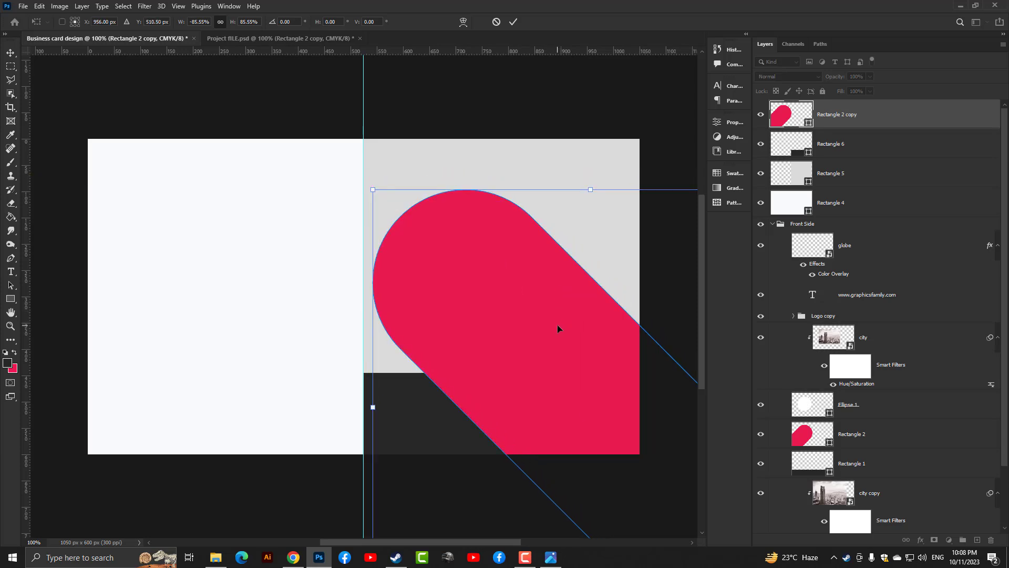
{"action": "key", "text": "Return"}
{"action": "left_click", "coordinate": [506, 104]}
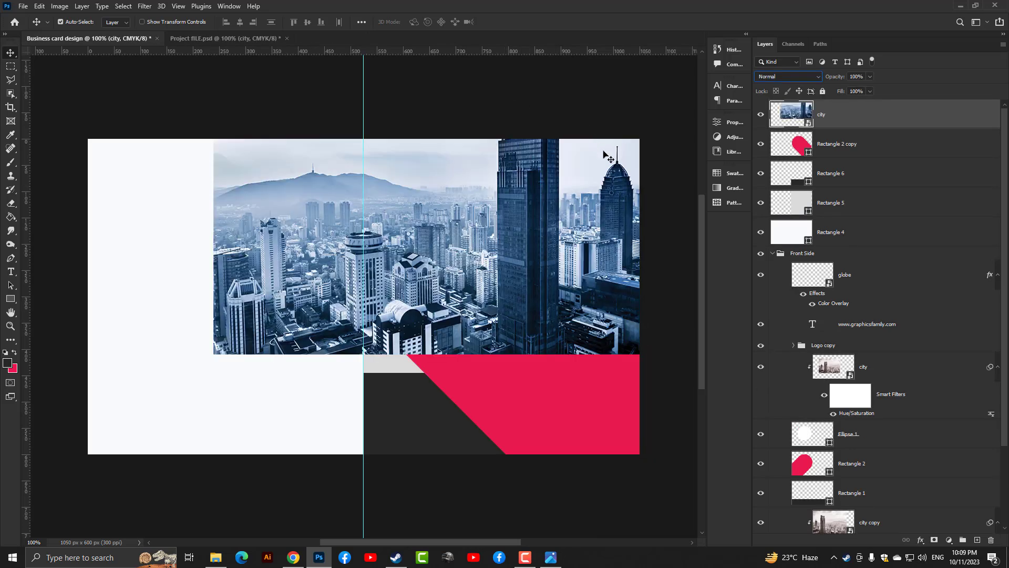
Clip the city photo into the pink rounded shape with its towers in view and set its blend mode to Luminosity.
{"action": "left_click", "coordinate": [842, 129], "text": "alt"}
{"action": "left_click_drag", "start_coordinate": [552, 277], "coordinate": [523, 425]}
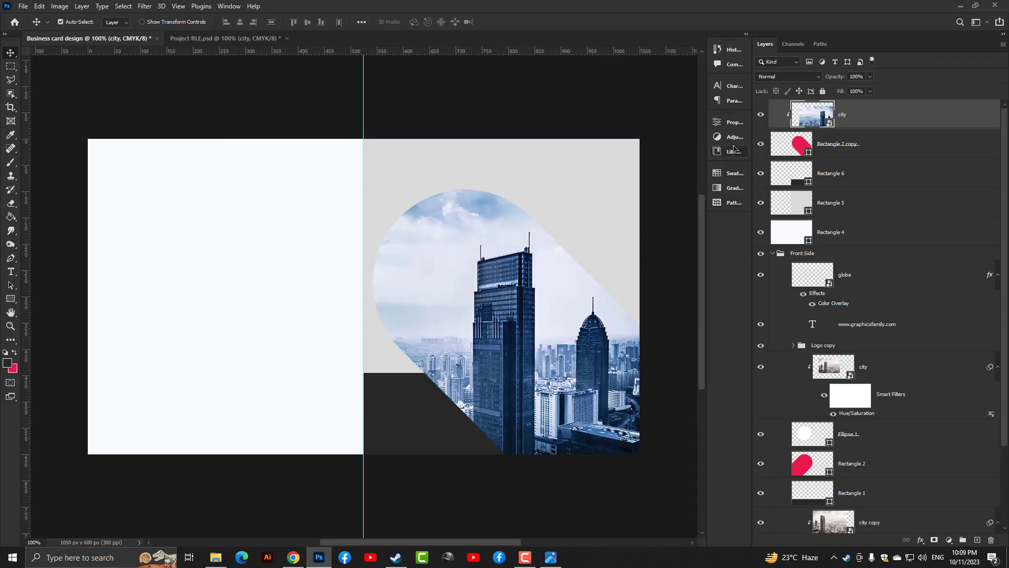
{"action": "left_click", "coordinate": [772, 78]}
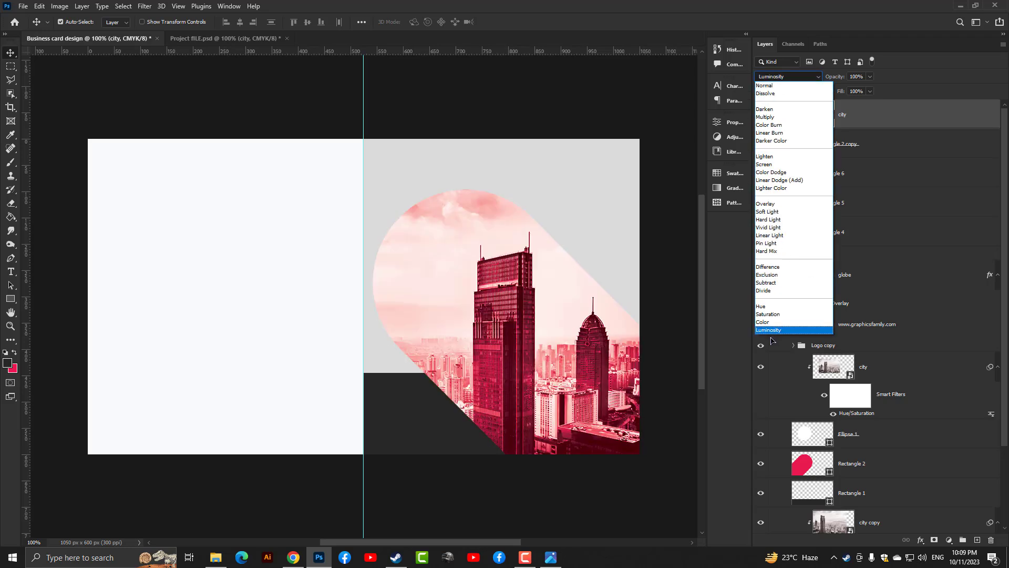
{"action": "left_click", "coordinate": [772, 338]}
{"action": "left_click", "coordinate": [781, 77]}
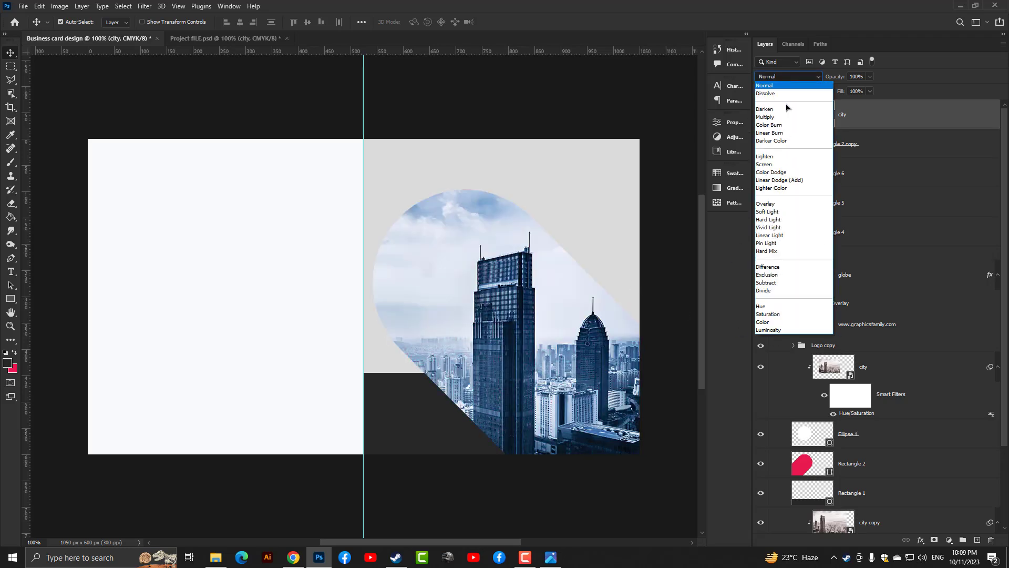
{"action": "left_click", "coordinate": [773, 332]}
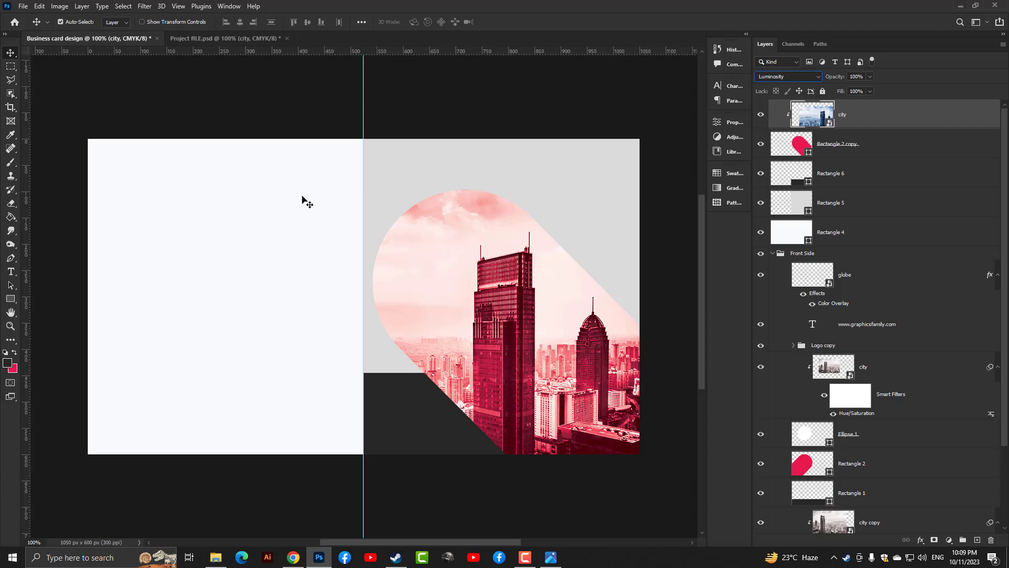
{"action": "left_click", "coordinate": [313, 94]}
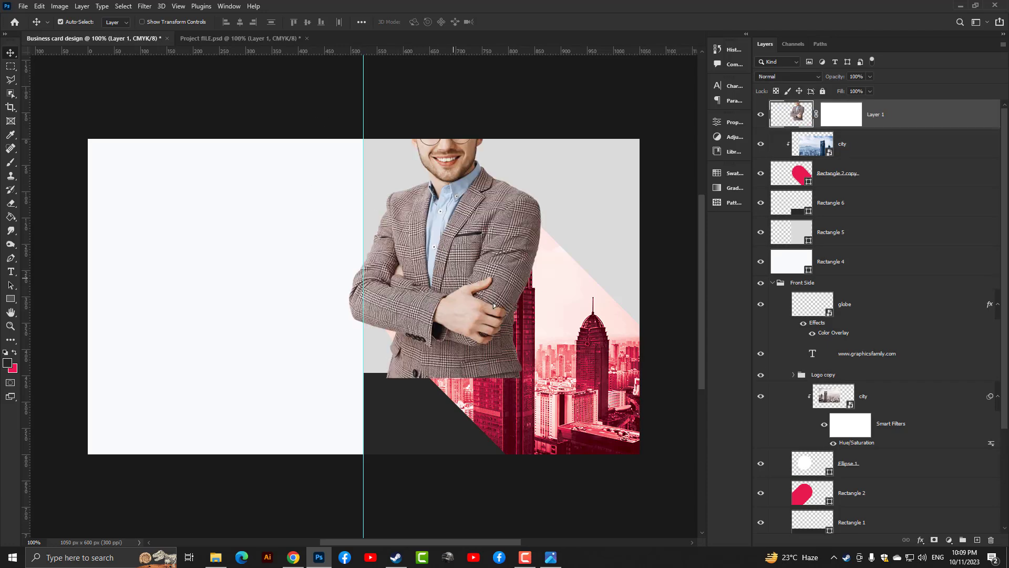
Position the man's cutout photo over the city shape and load the outline of Rectangle 2 copy as a selection.
{"action": "left_click_drag", "start_coordinate": [493, 305], "coordinate": [550, 378]}
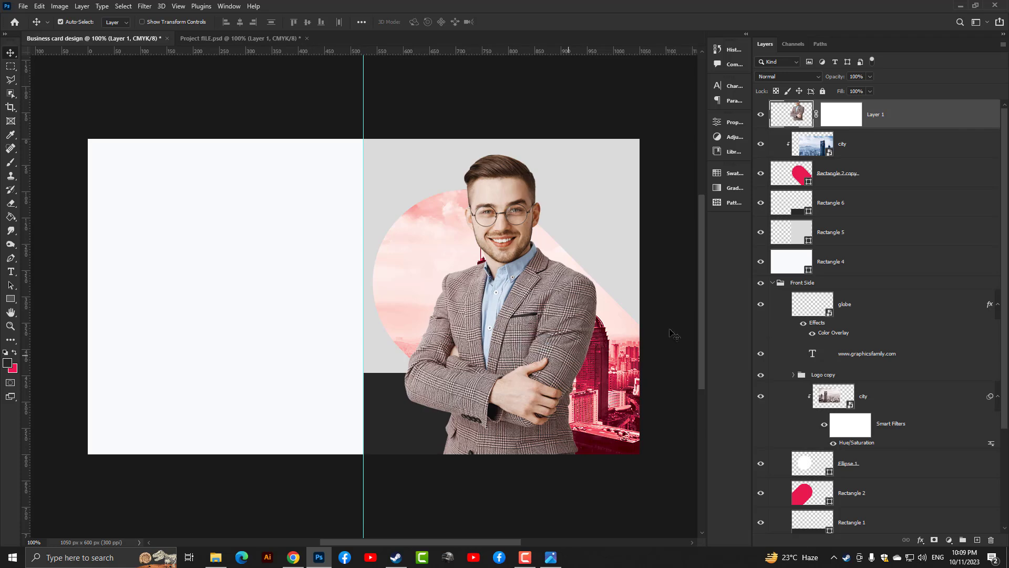
{"action": "left_click", "coordinate": [800, 179], "text": "ctrl"}
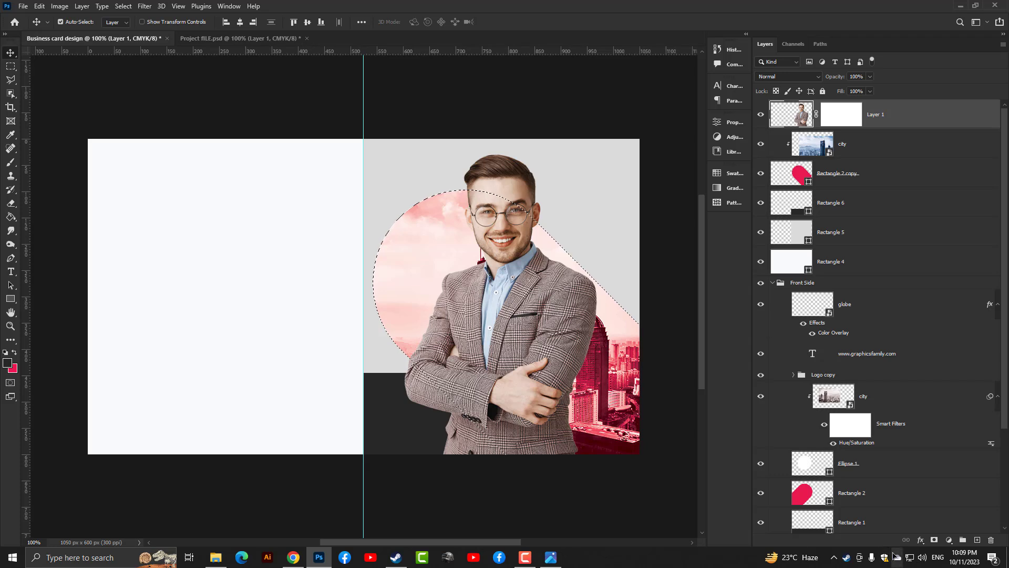
{"action": "left_click", "coordinate": [936, 539]}
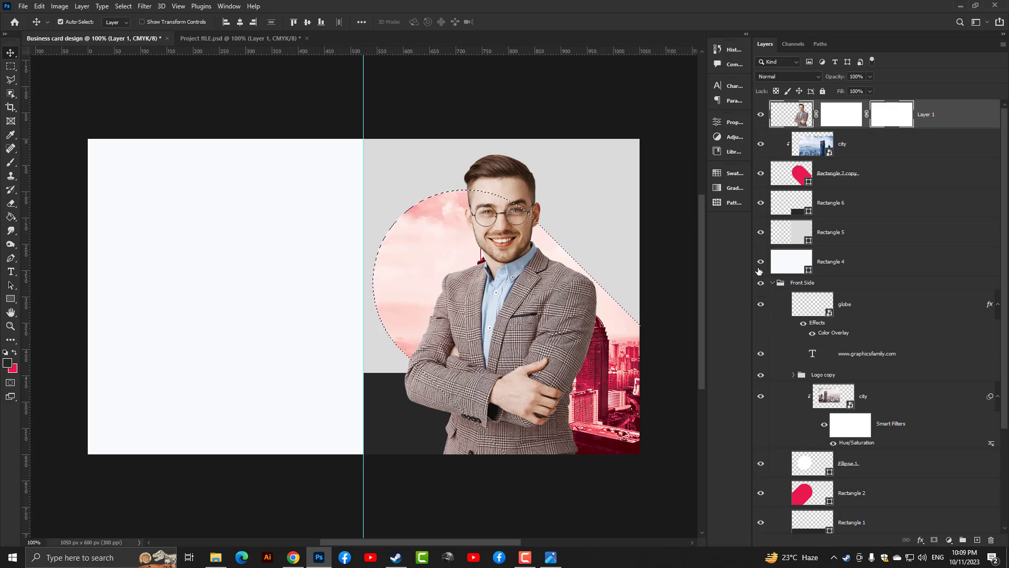
{"action": "key", "text": "ctrl+z"}
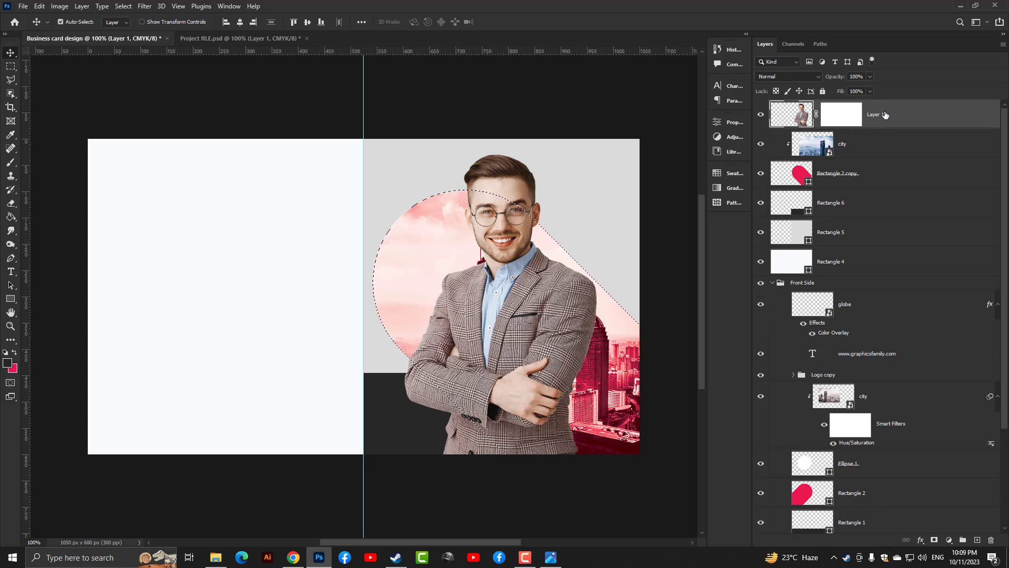
{"action": "left_click", "coordinate": [830, 112]}
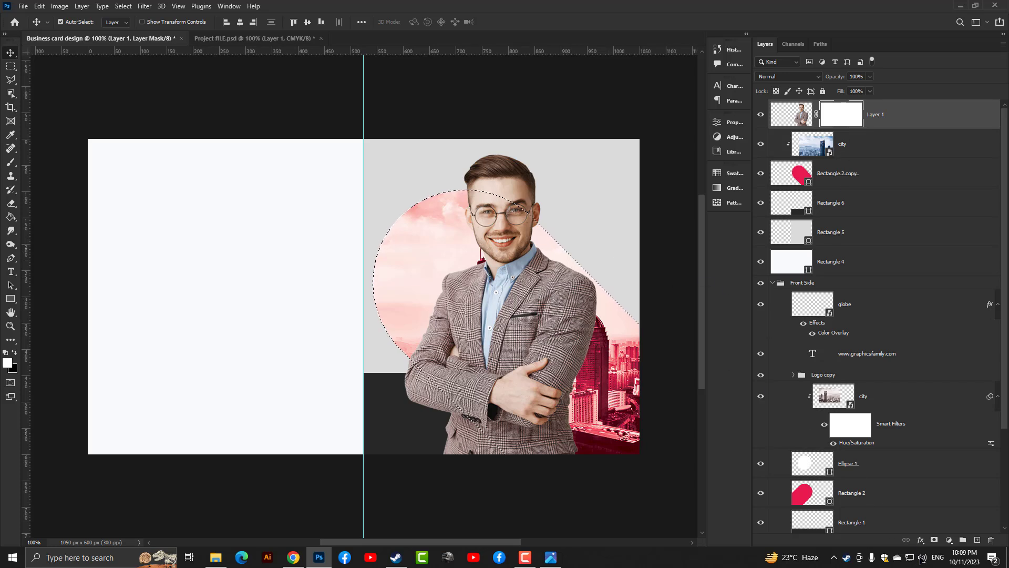
{"action": "left_click", "coordinate": [936, 539]}
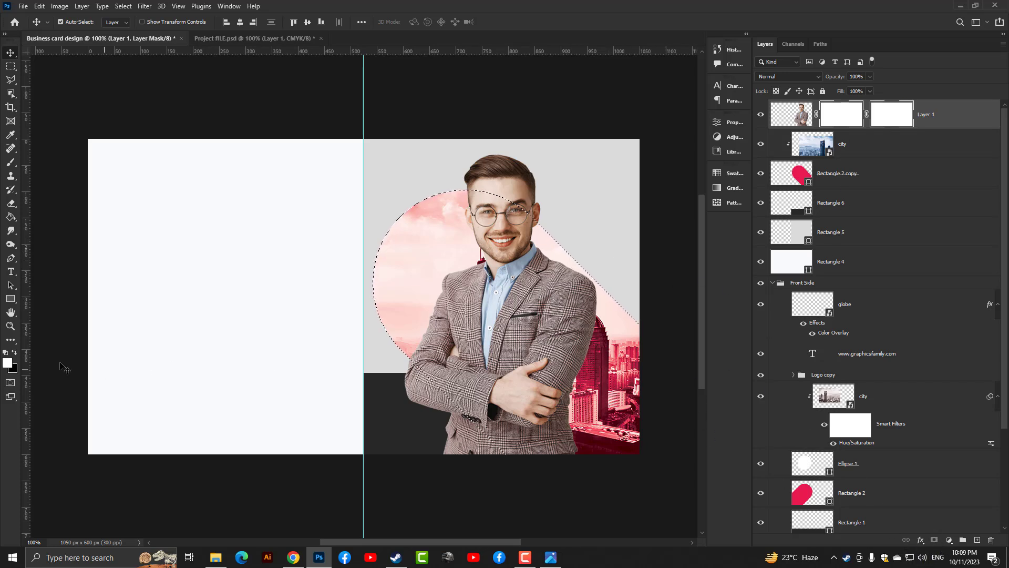
{"action": "key", "text": "ctrl+z"}
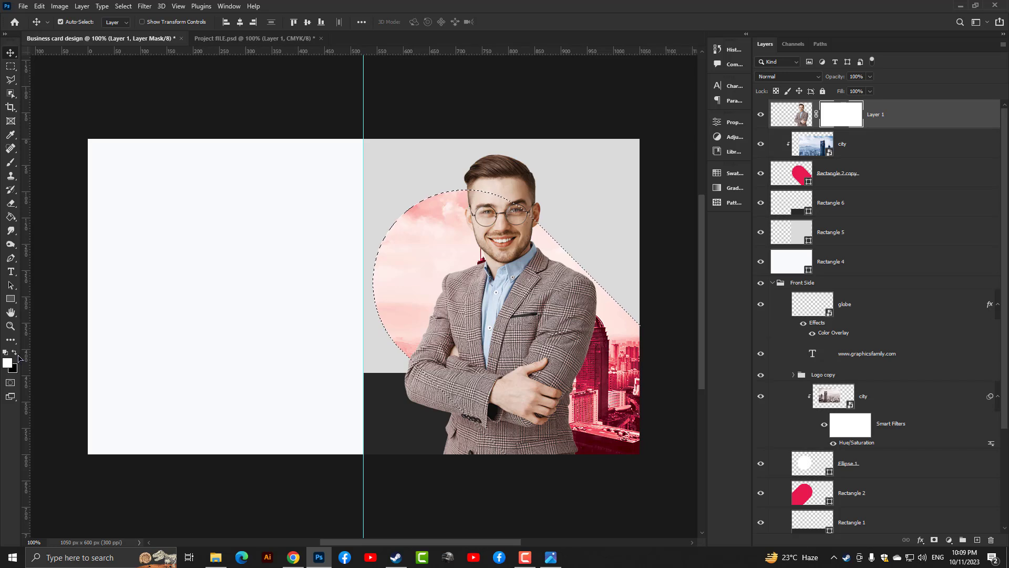
{"action": "key", "text": "x"}
{"action": "left_click", "coordinate": [935, 540]}
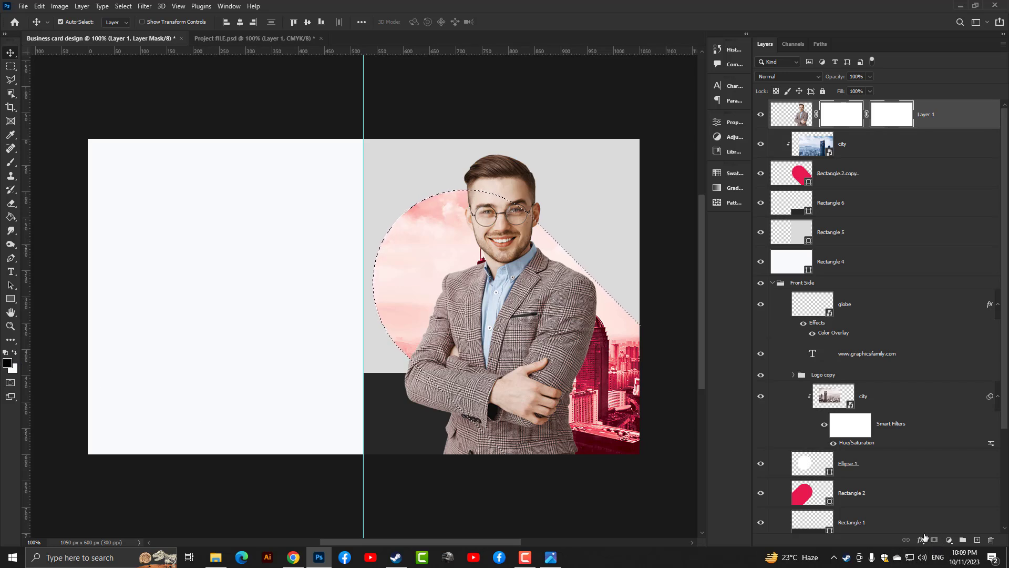
{"action": "key", "text": "ctrl+z"}
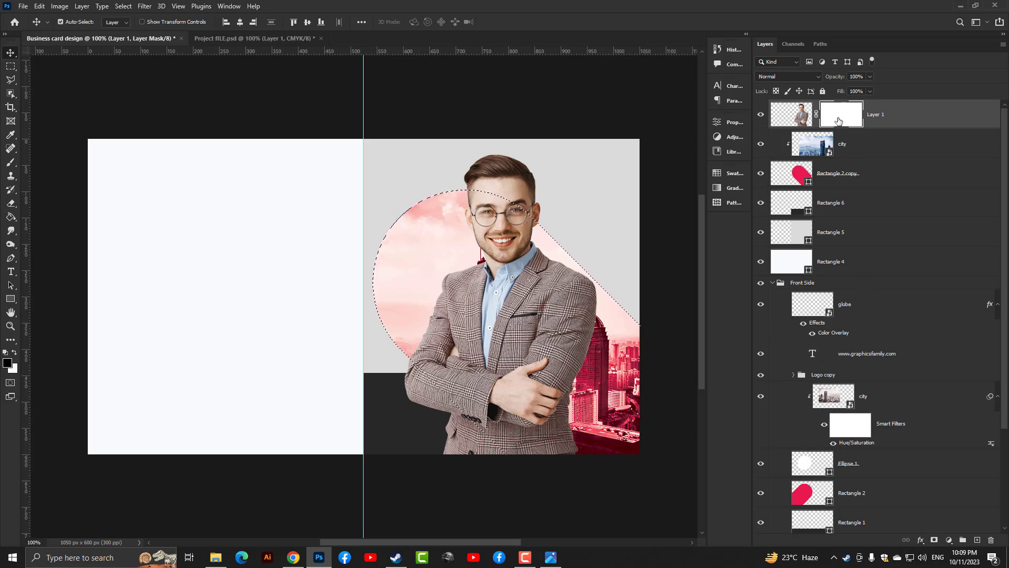
Delete the existing layer mask from the man's photo and add a new one from the rounded shape's selection.
{"action": "right_click", "coordinate": [839, 120]}
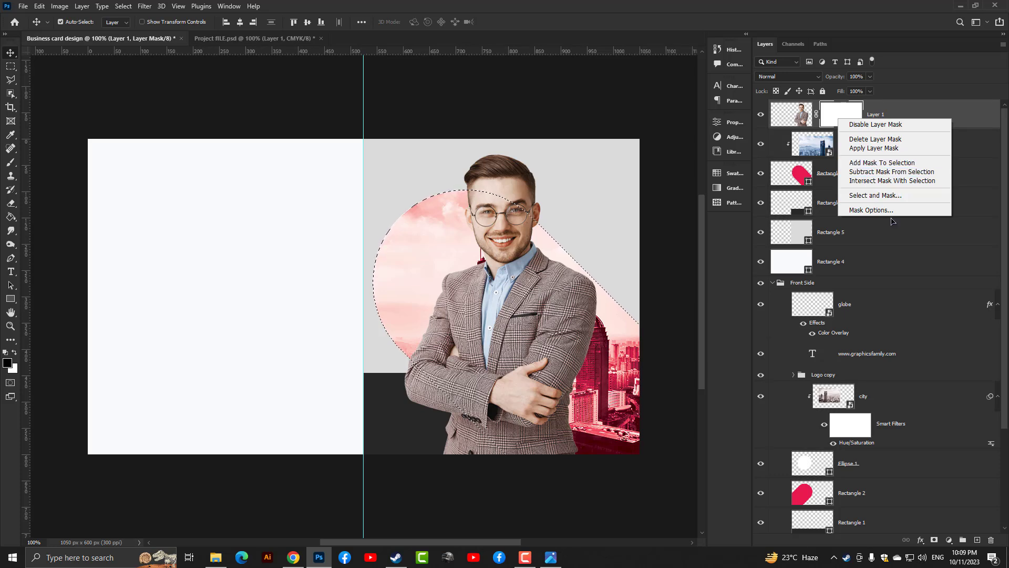
{"action": "left_click", "coordinate": [892, 140]}
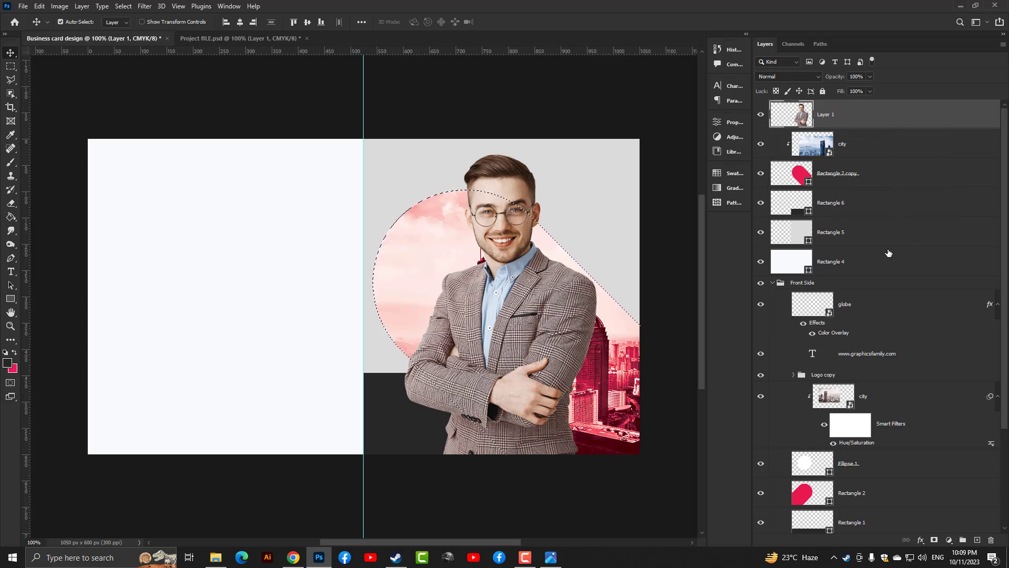
{"action": "left_click", "coordinate": [935, 541]}
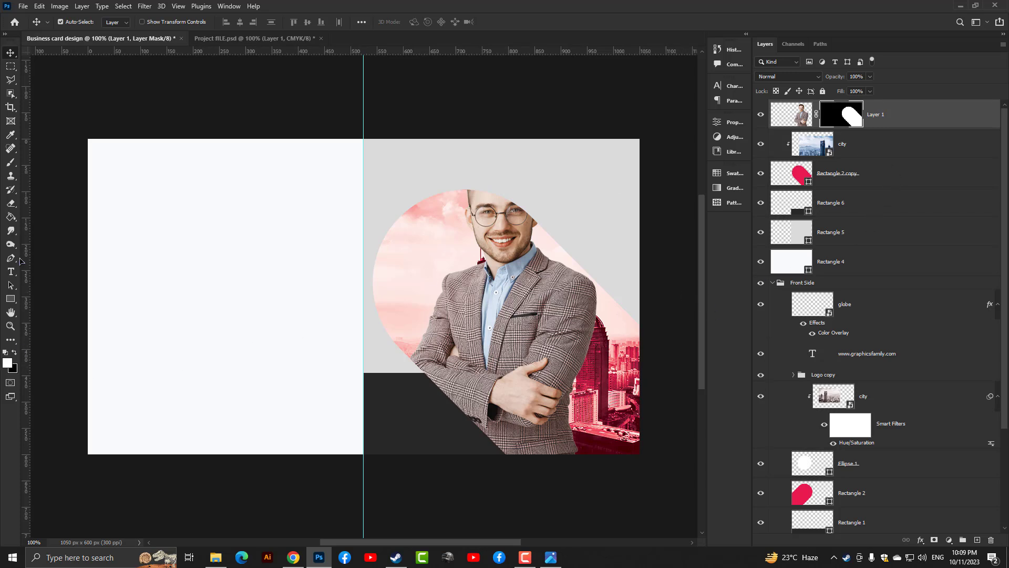
Paint white on the layer mask over the man's hair and head to reveal them above the rounded shape.
{"action": "left_click", "coordinate": [10, 163]}
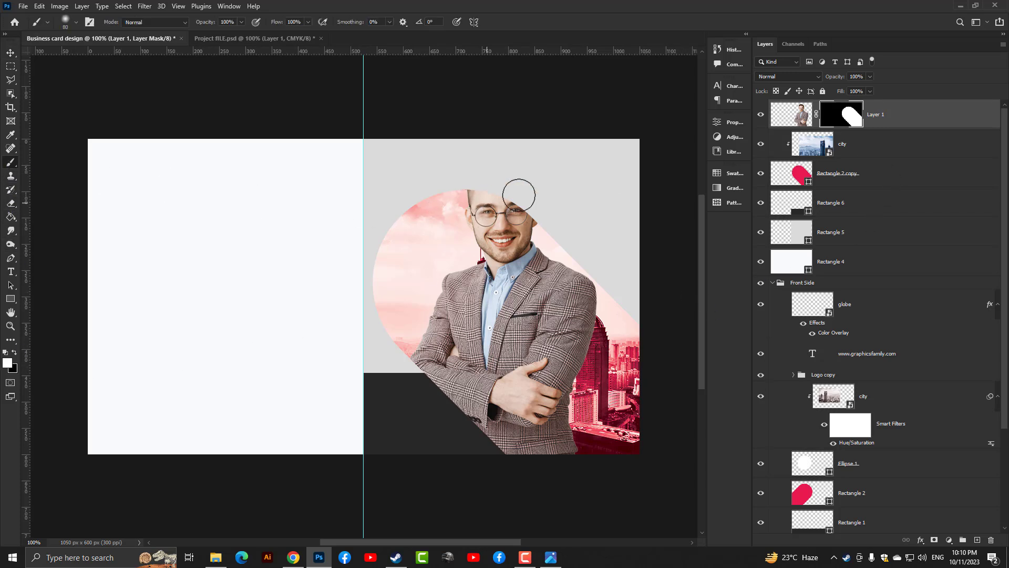
{"action": "mouse_move", "coordinate": [519, 195]}
{"action": "left_mouse_down"}
{"action": "mouse_move", "coordinate": [443, 178]}
{"action": "mouse_move", "coordinate": [490, 186]}
{"action": "mouse_move", "coordinate": [459, 166]}
{"action": "left_mouse_up"}
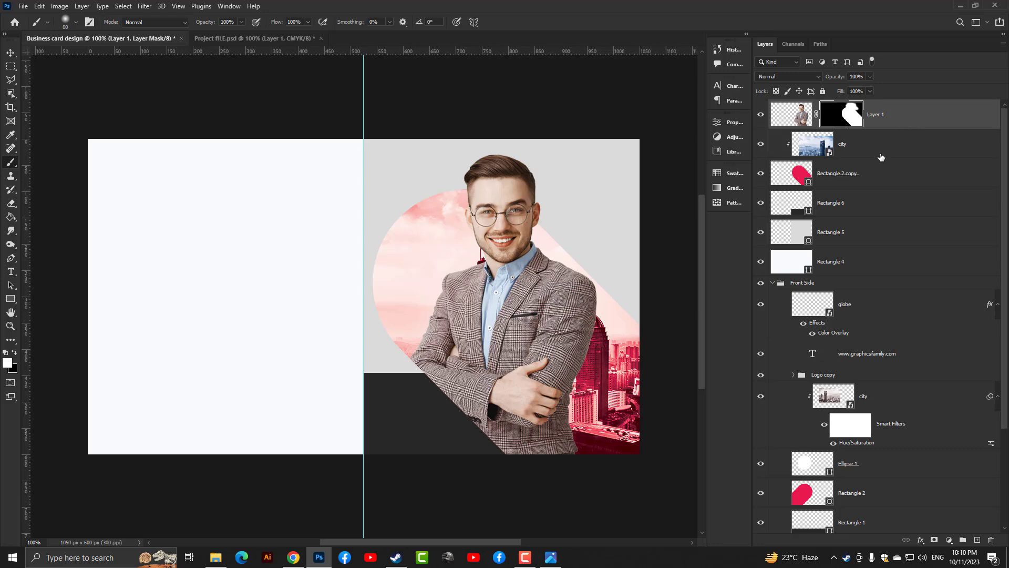
{"action": "scroll", "coordinate": [624, 467], "scroll_direction": "up", "scroll_amount": 3}
{"action": "scroll", "coordinate": [718, 546], "scroll_direction": "up", "scroll_amount": 1}
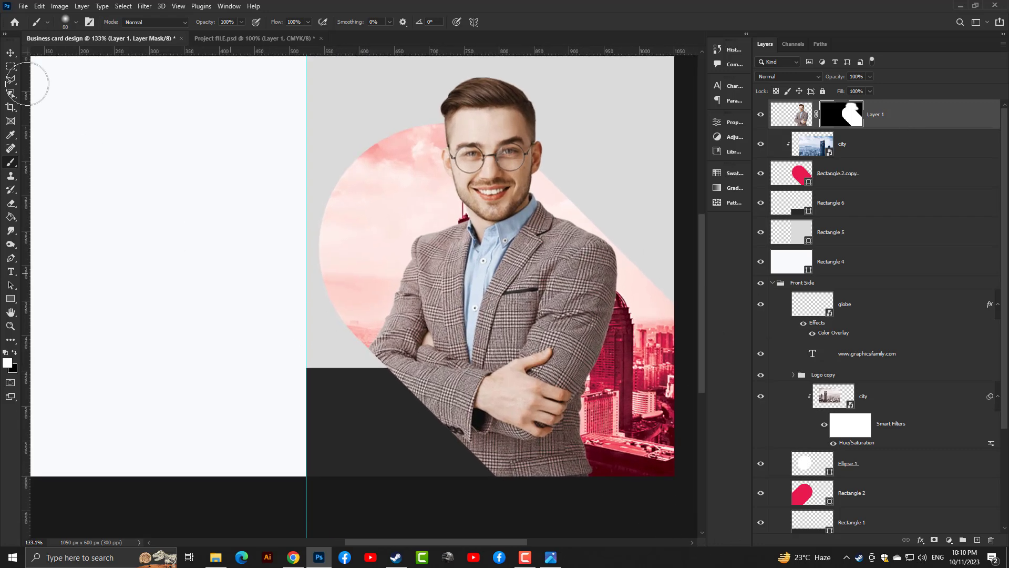
{"action": "left_click", "coordinate": [10, 52]}
{"action": "scroll", "coordinate": [211, 158], "scroll_direction": "down", "scroll_amount": 1}
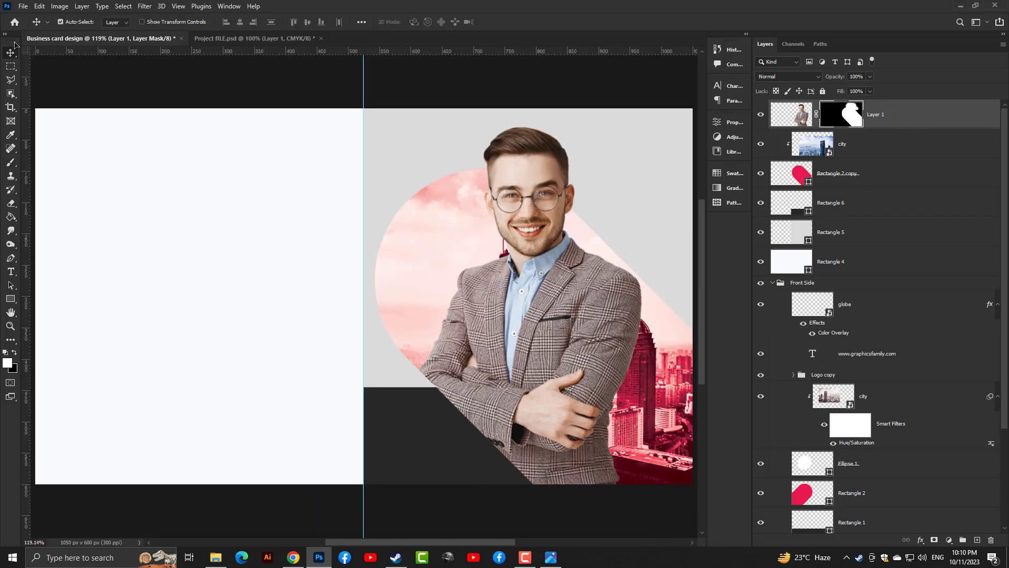
{"action": "scroll", "coordinate": [223, 153], "scroll_direction": "down", "scroll_amount": 1}
{"action": "scroll", "coordinate": [228, 153], "scroll_direction": "down", "scroll_amount": 1}
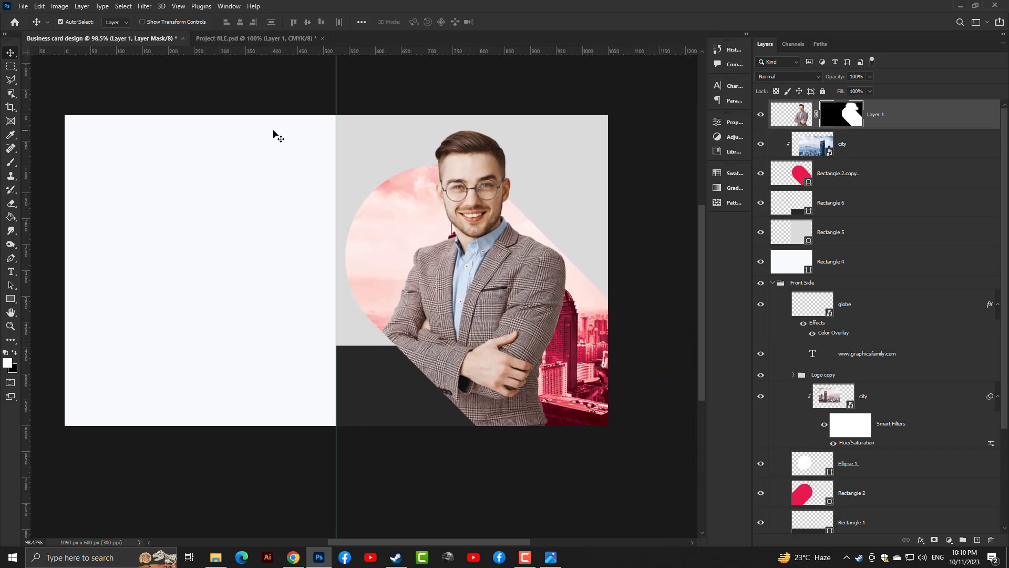
Paste the thin pink strip and place it across the full width of the card near its lower edge.
{"action": "key", "text": "ctrl+v"}
{"action": "left_click_drag", "start_coordinate": [282, 216], "coordinate": [383, 395]}
{"action": "left_click", "coordinate": [656, 314]}
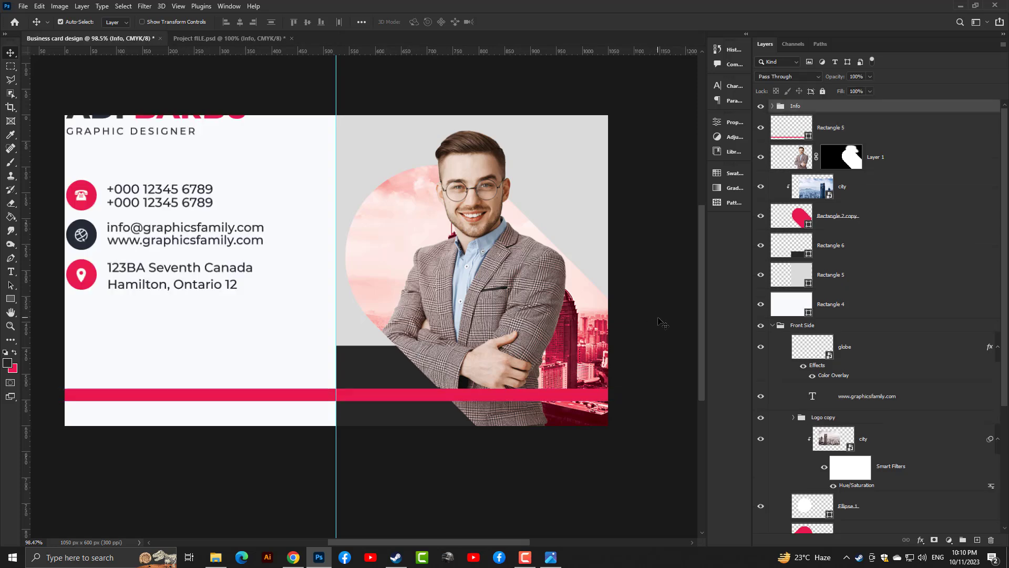
Free-transform the Info group containing the name, job title and contact details.
{"action": "key", "text": "ctrl+t"}
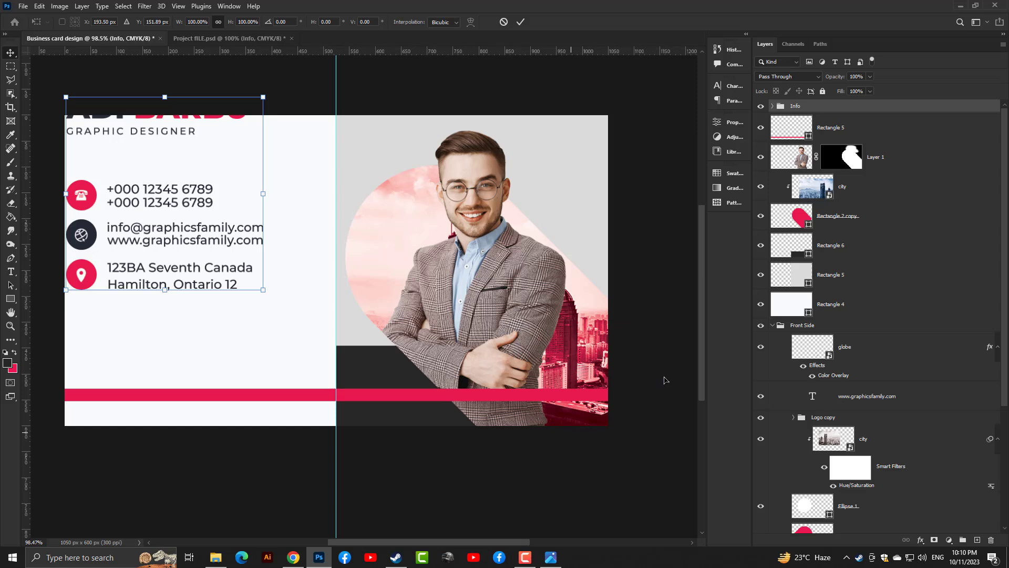